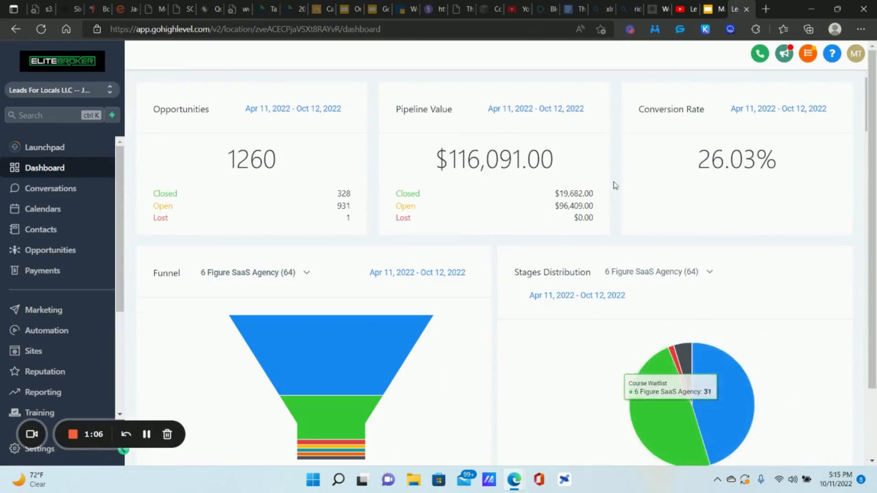
# Step: Check the Main Features Missing slide in Google Slides, switch to FlowTrack, and look through its getting-started checklist
pyautogui.click(723, 5)
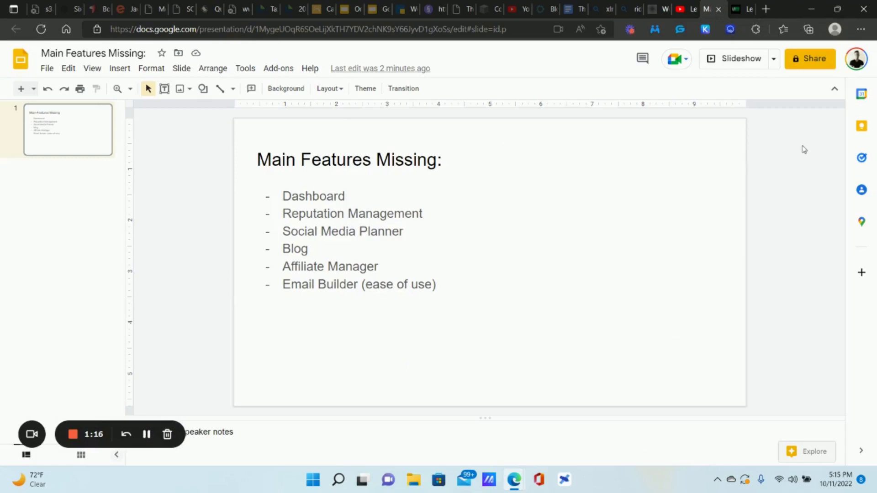
pyautogui.click(662, 9)
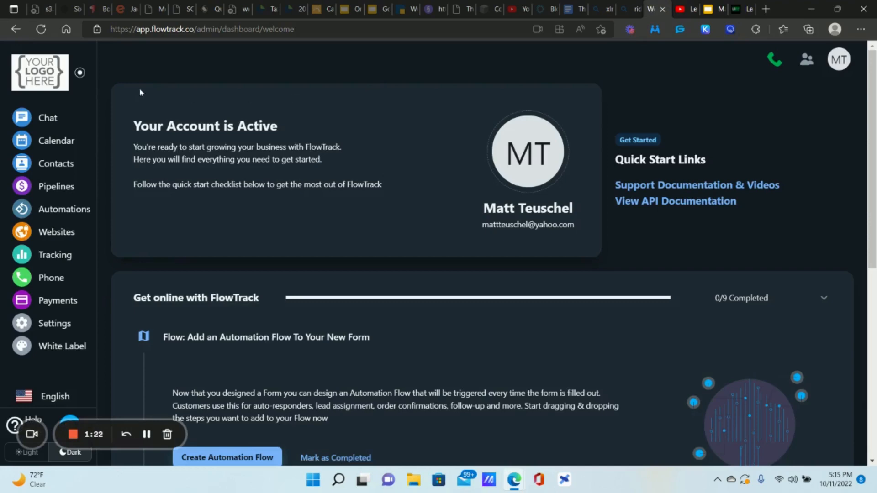
pyautogui.scroll(-3, 274, 141)
pyautogui.scroll(3, 320, 174)
pyautogui.scroll(-7, 262, 212)
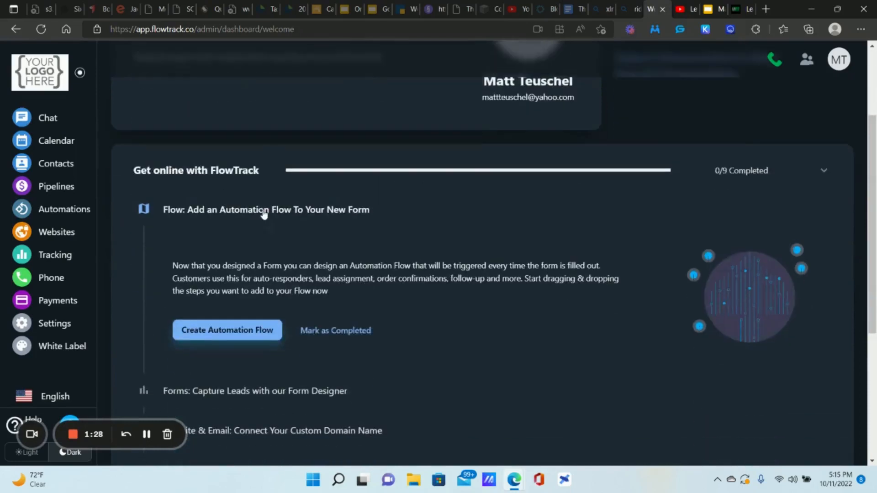
pyautogui.scroll(-1, 214, 226)
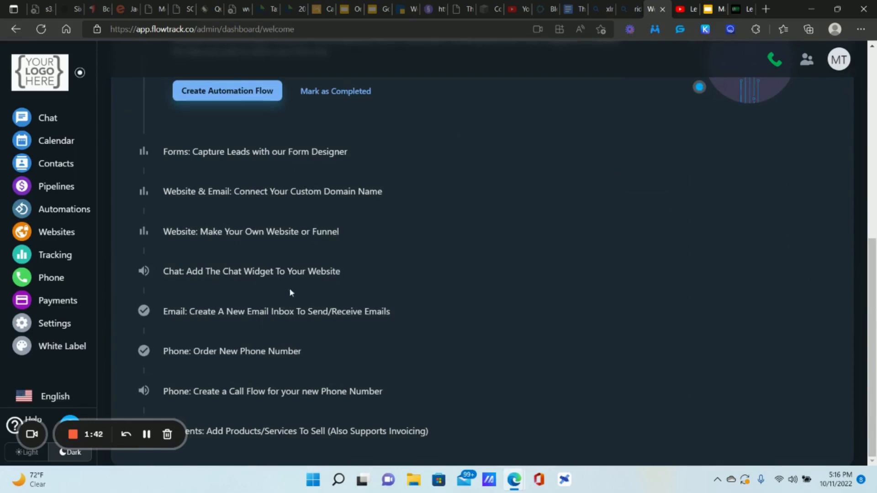
# Step: Read the checklist item on creating a new email inbox to send and receive emails, and collapse it again
pyautogui.click(256, 315)
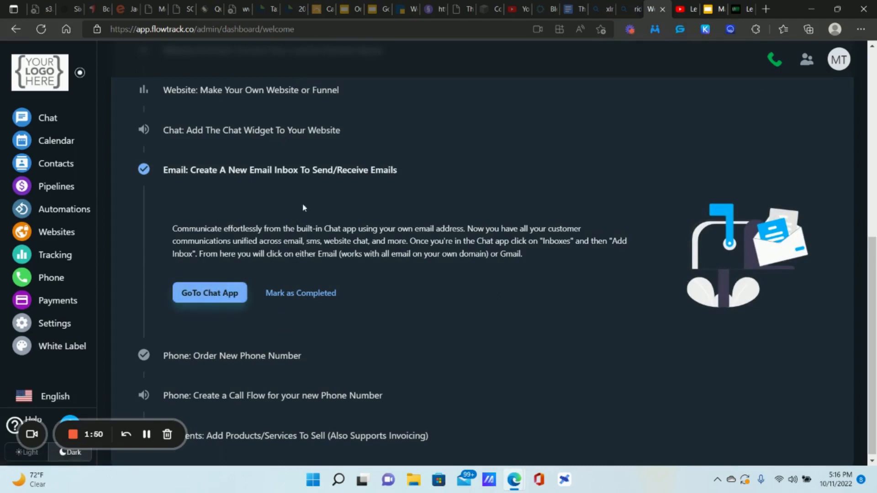
pyautogui.click(310, 178)
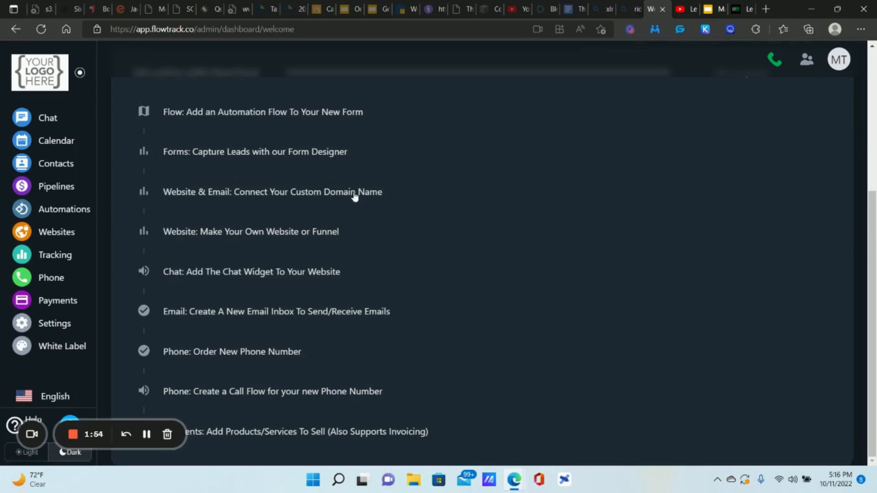
pyautogui.scroll(1, 346, 234)
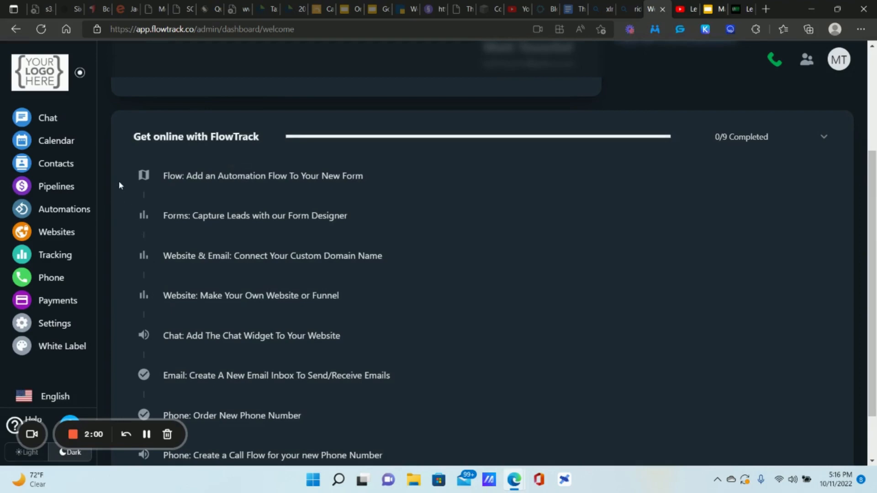
# Step: Preview the light theme and return to the dark theme
pyautogui.click(31, 461)
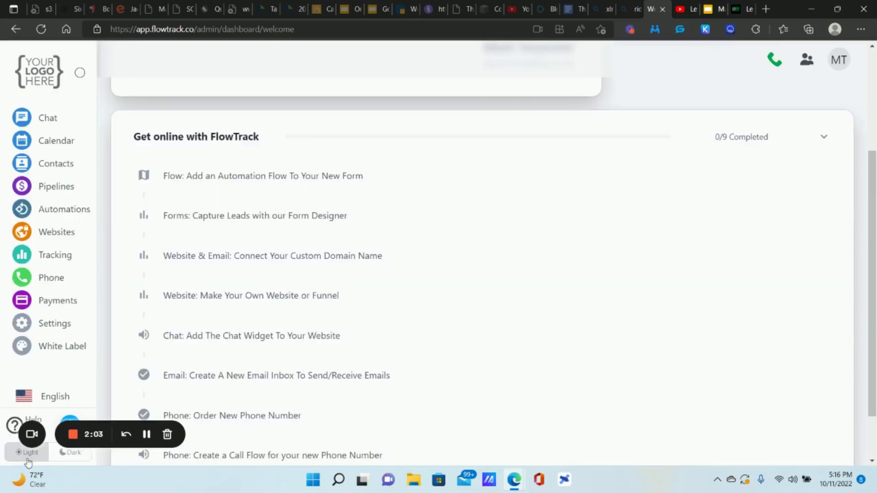
pyautogui.click(64, 456)
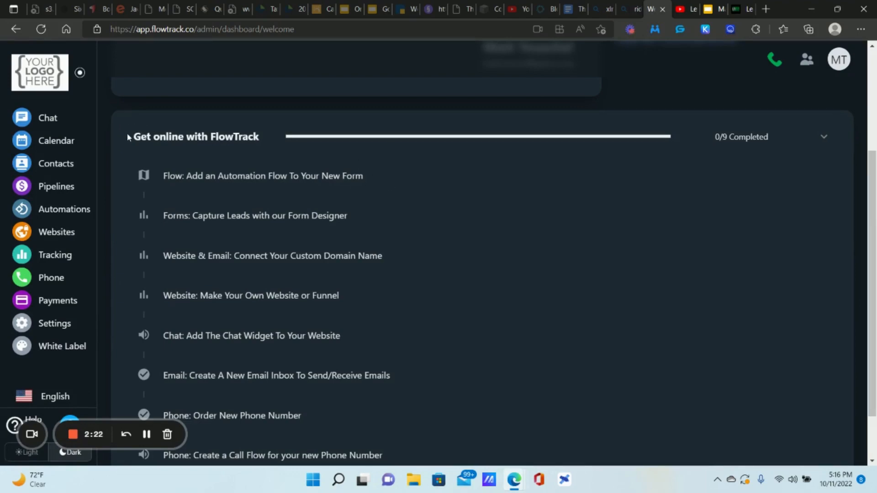
pyautogui.scroll(3, 128, 144)
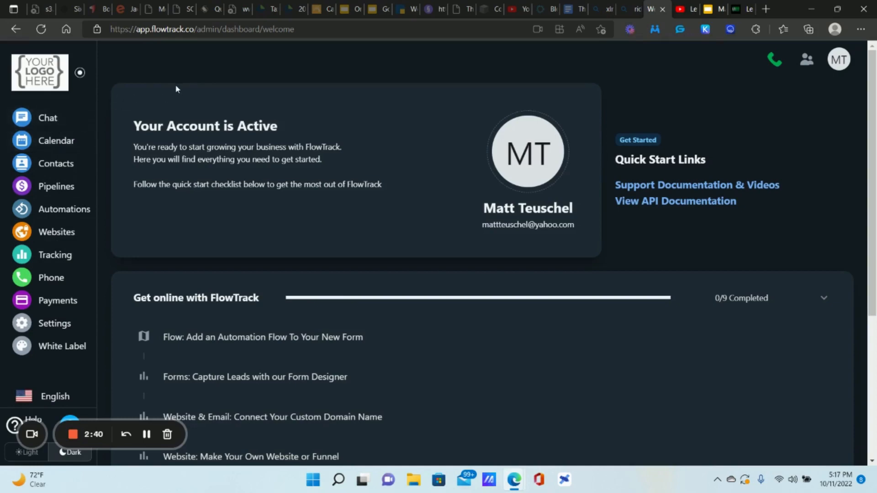
# Step: In the Quick Start pipeline, move the Sign COntract card from Demo Scheduled to Contact Made
pyautogui.click(55, 187)
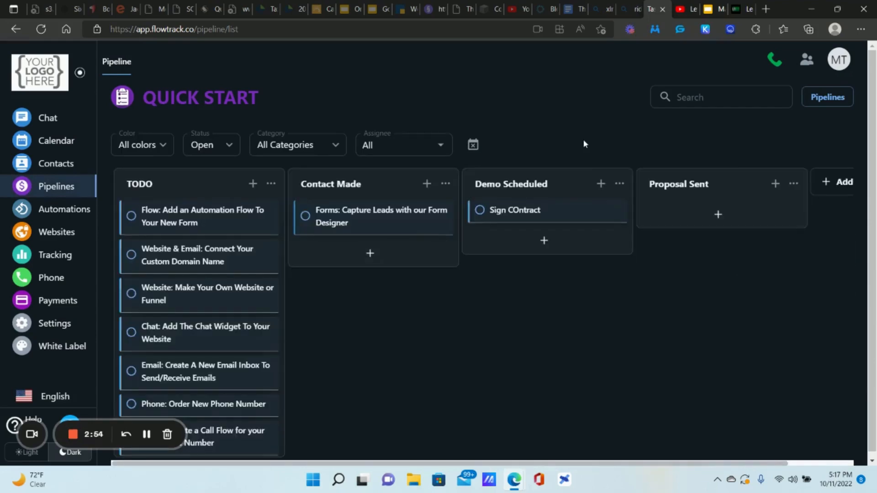
pyautogui.moveTo(537, 208); pyautogui.dragTo(374, 237)
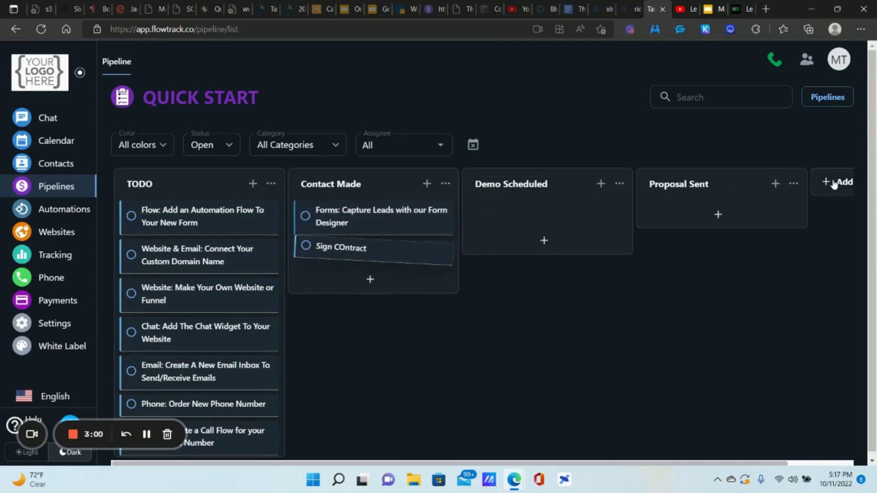
# Step: Look at the Add Lane dialog and the list of available pipelines, closing both without changes
pyautogui.click(829, 183)
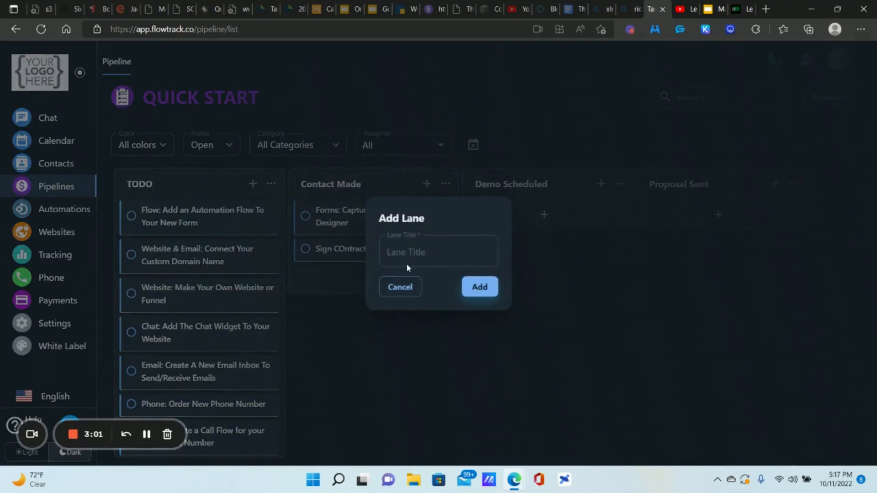
pyautogui.click(393, 291)
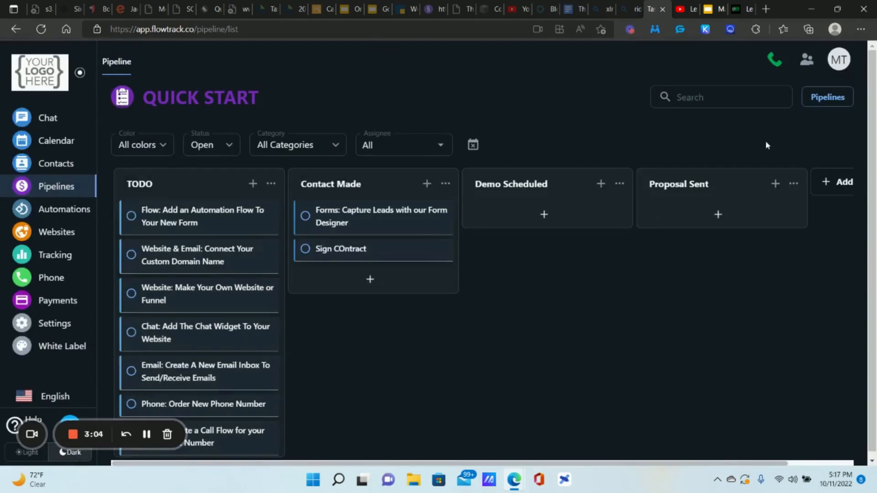
pyautogui.click(827, 99)
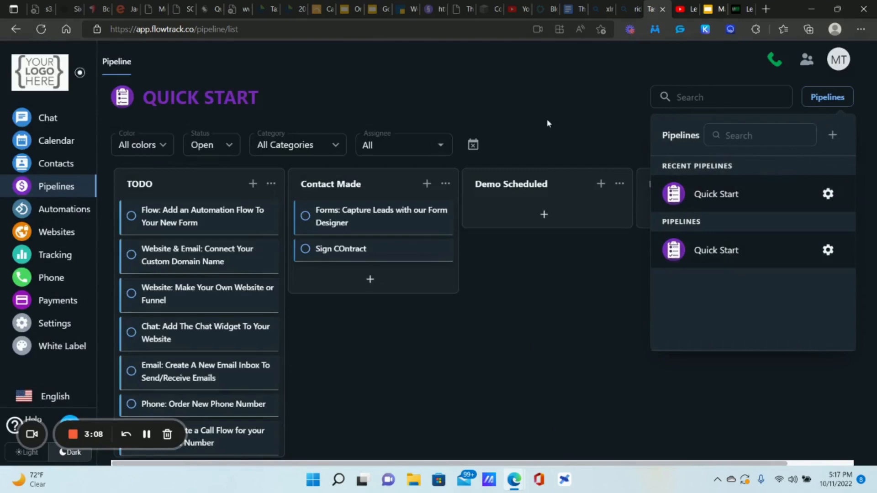
pyautogui.click(543, 130)
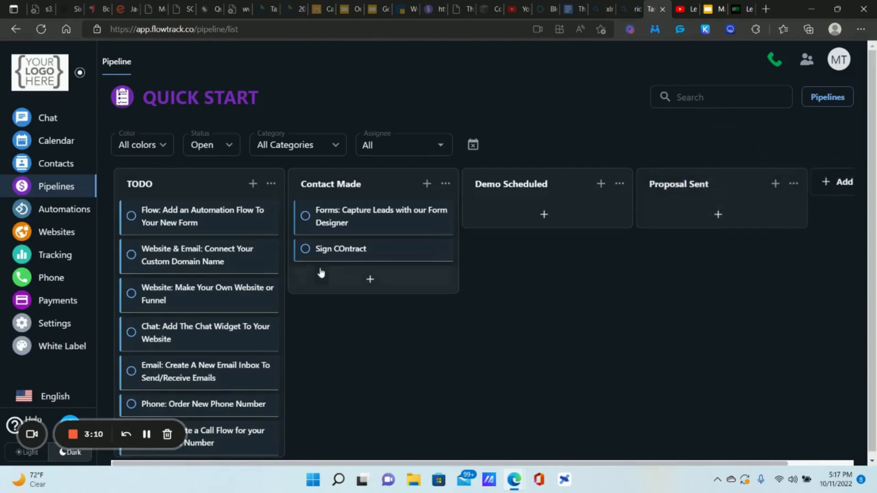
# Step: Examine the contact and task fields of the Sign COntract card, close it, and view the chat conversations
pyautogui.click(343, 251)
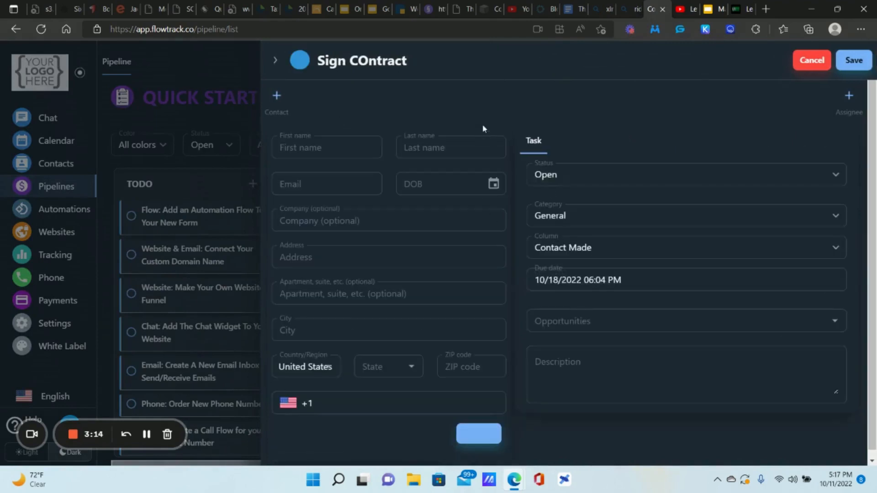
pyautogui.click(565, 340)
pyautogui.click(586, 311)
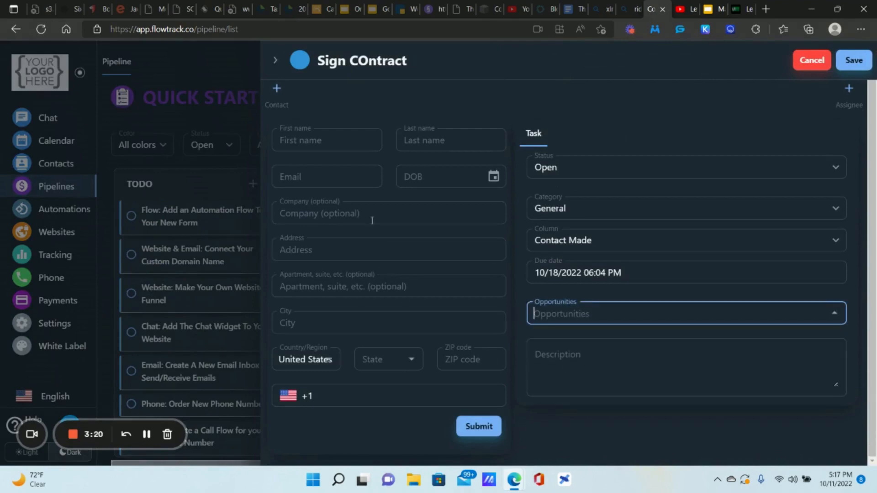
pyautogui.scroll(1, 416, 132)
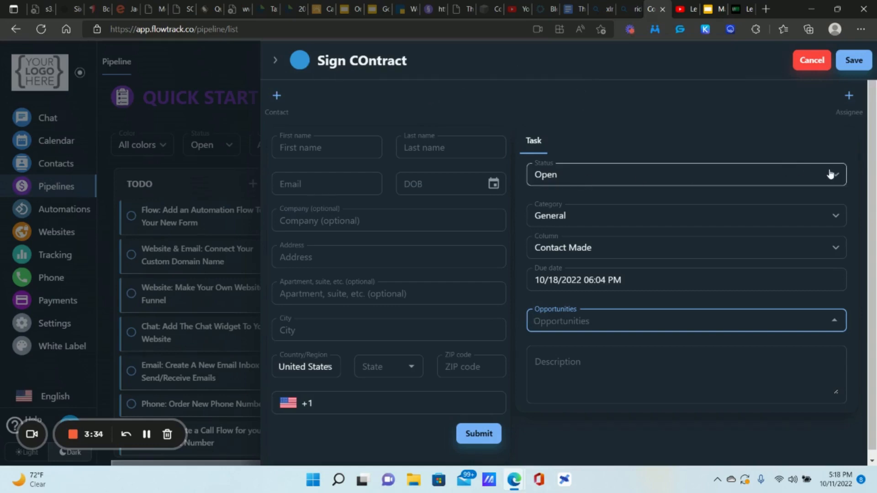
pyautogui.click(287, 64)
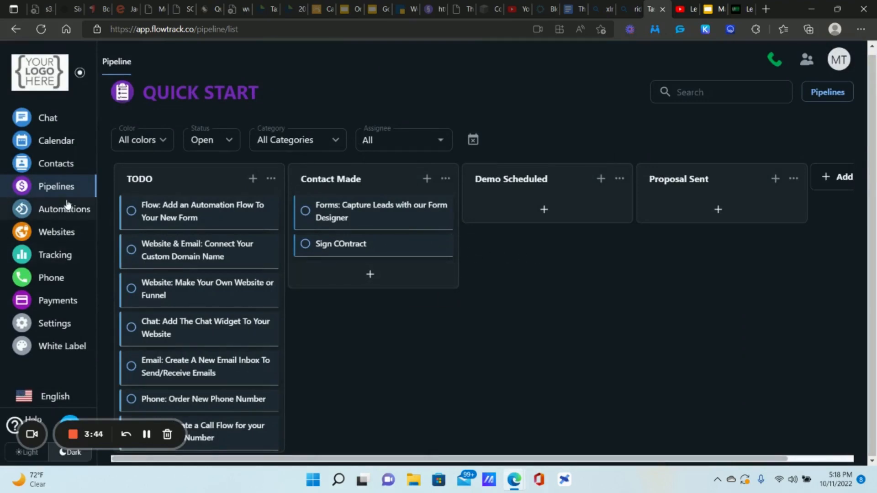
pyautogui.click(54, 120)
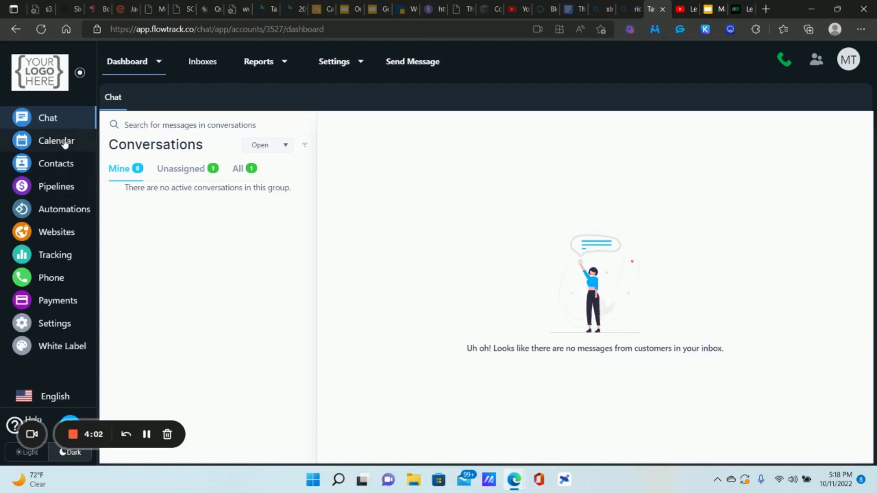
# Step: In the contacts list, examine the Owners filter and select all contacts to view the available bulk actions
pyautogui.click(48, 165)
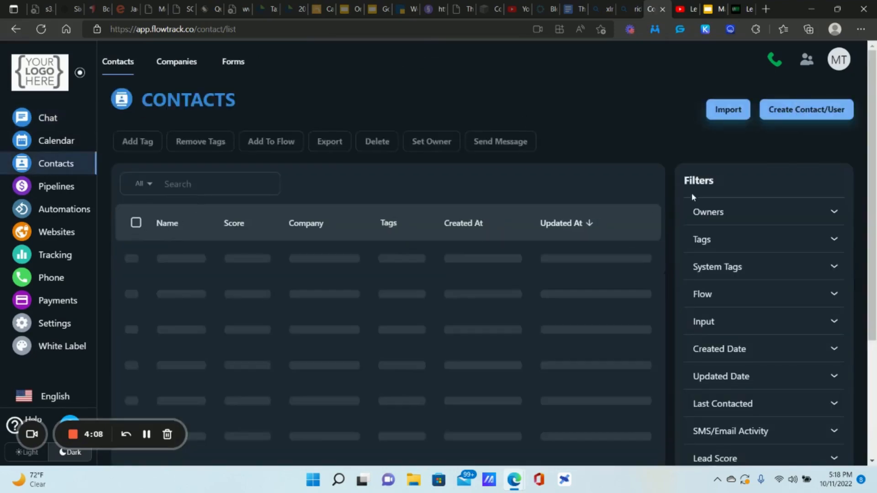
pyautogui.click(137, 224)
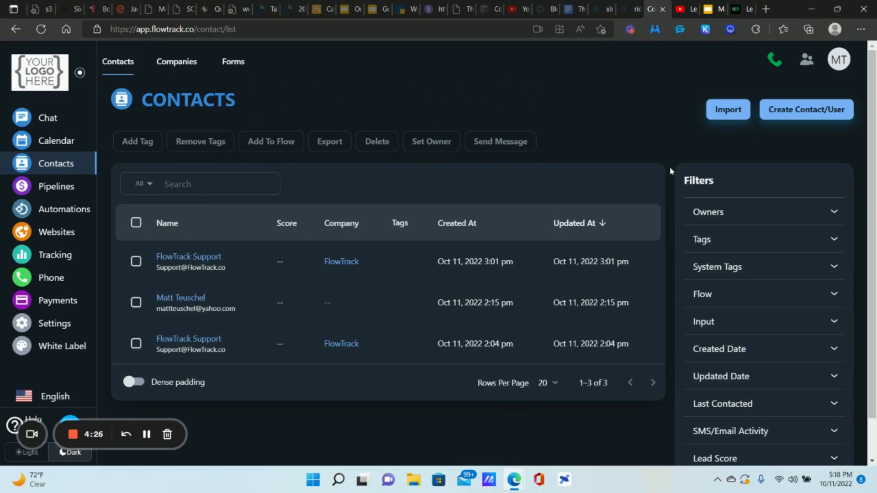
pyautogui.scroll(-1, 738, 247)
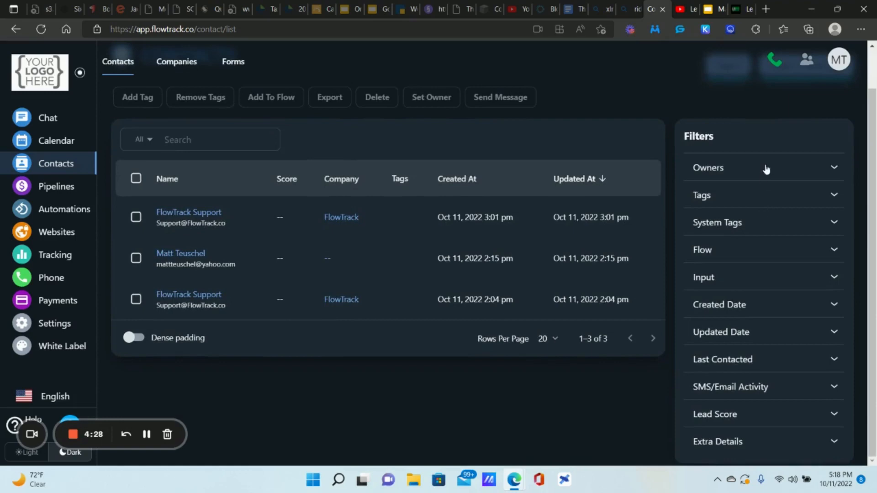
pyautogui.click(842, 168)
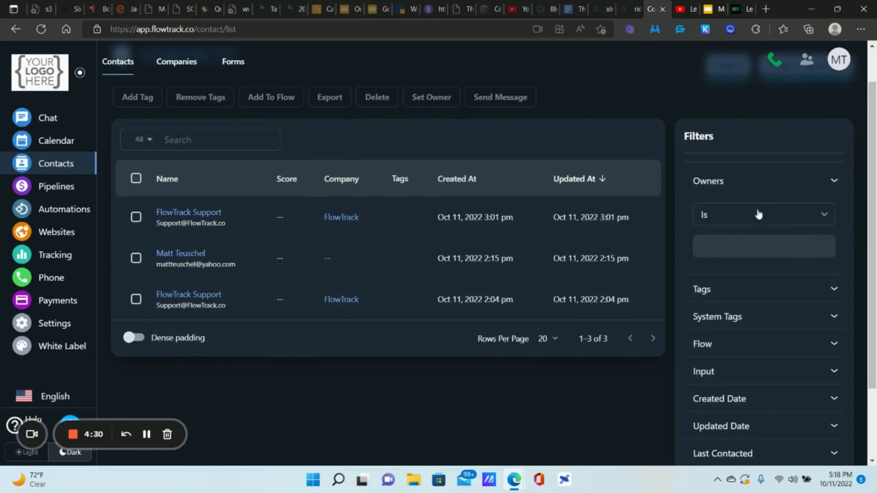
pyautogui.click(135, 179)
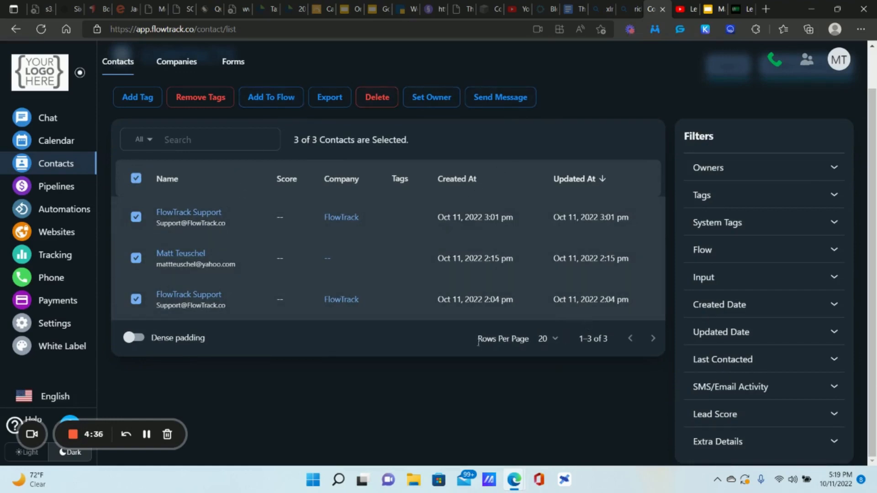
pyautogui.scroll(1, 710, 362)
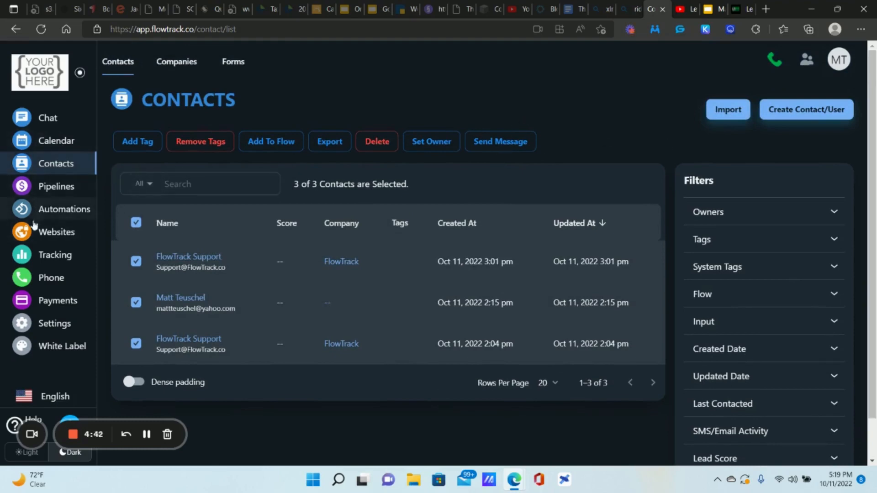
# Step: Create a new Website / Funnel design project named "test 2"
pyautogui.click(60, 237)
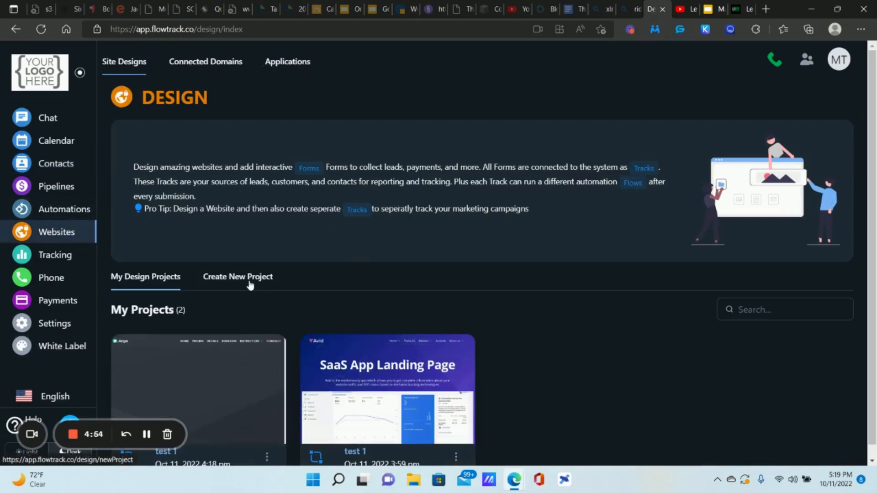
pyautogui.click(249, 279)
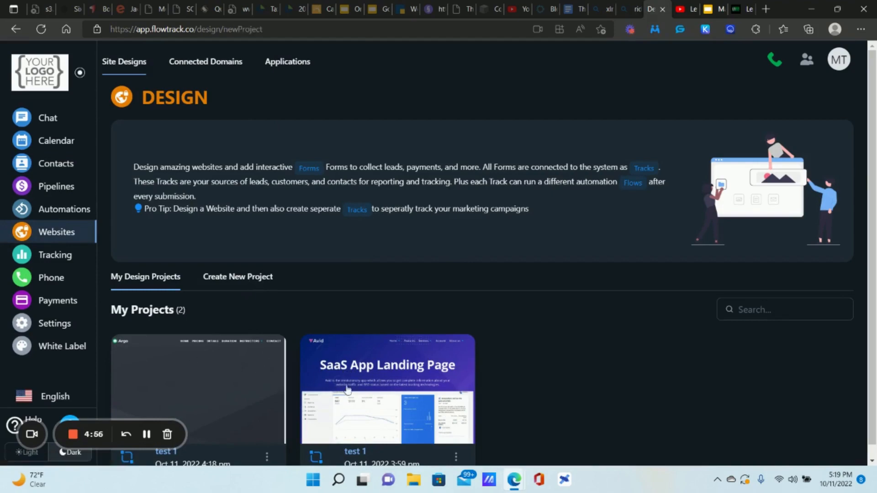
pyautogui.click(253, 281)
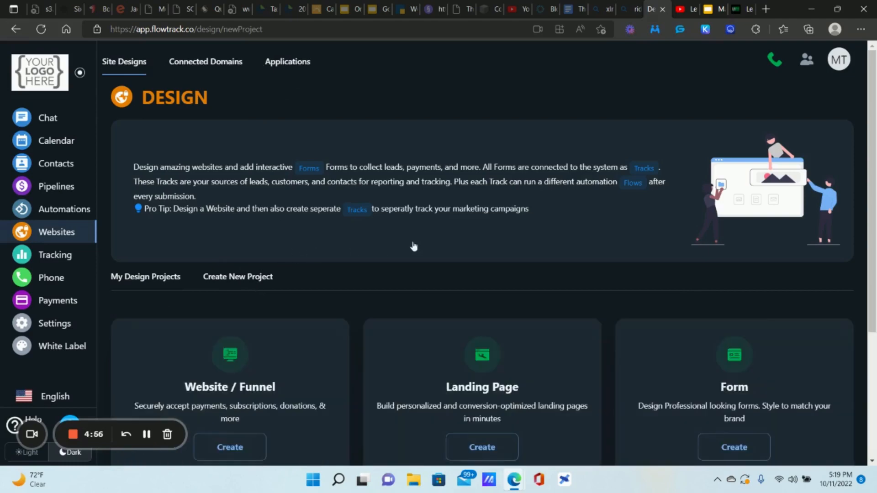
pyautogui.scroll(-3, 372, 259)
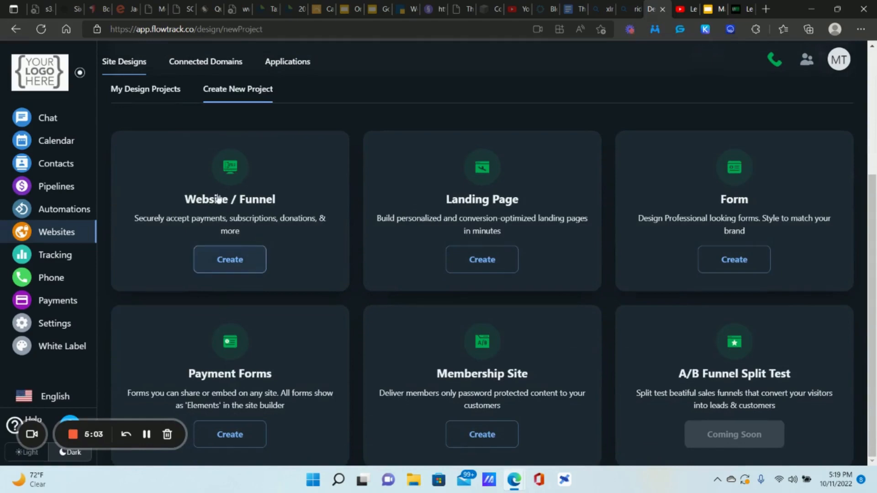
pyautogui.click(243, 201)
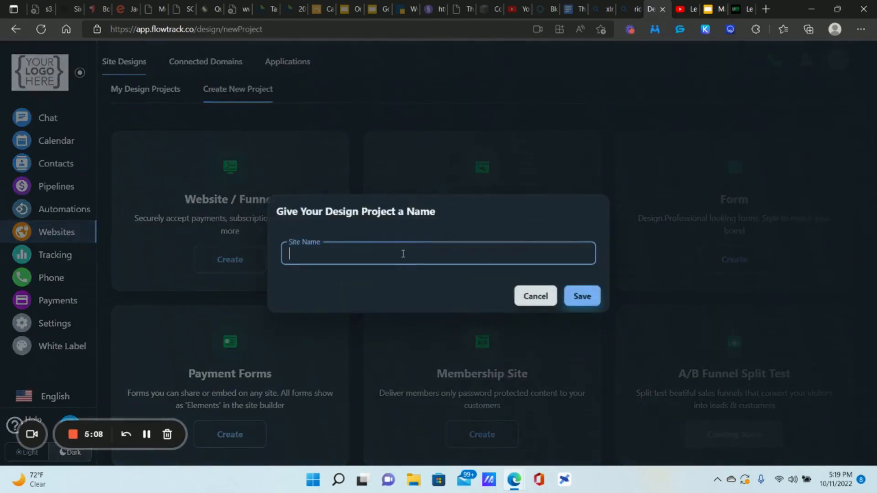
pyautogui.write('test 2')
pyautogui.click(580, 297)
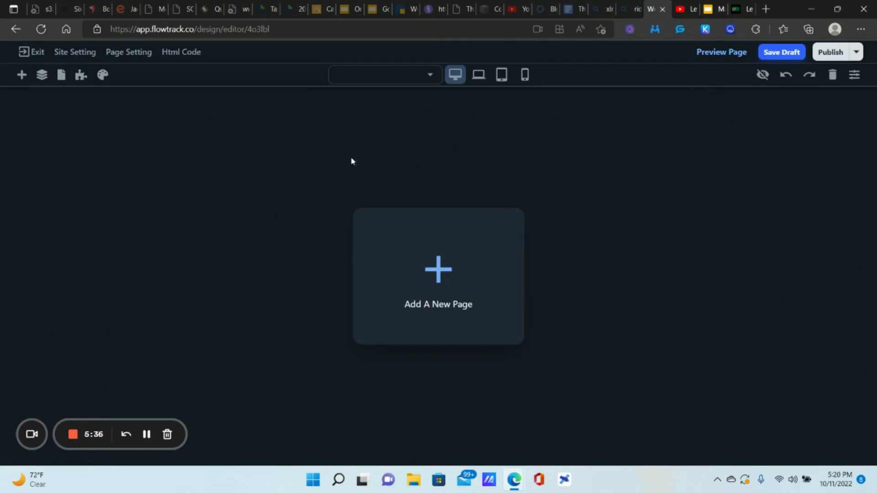
# Step: Add a new page to the site after browsing the website templates
pyautogui.click(442, 270)
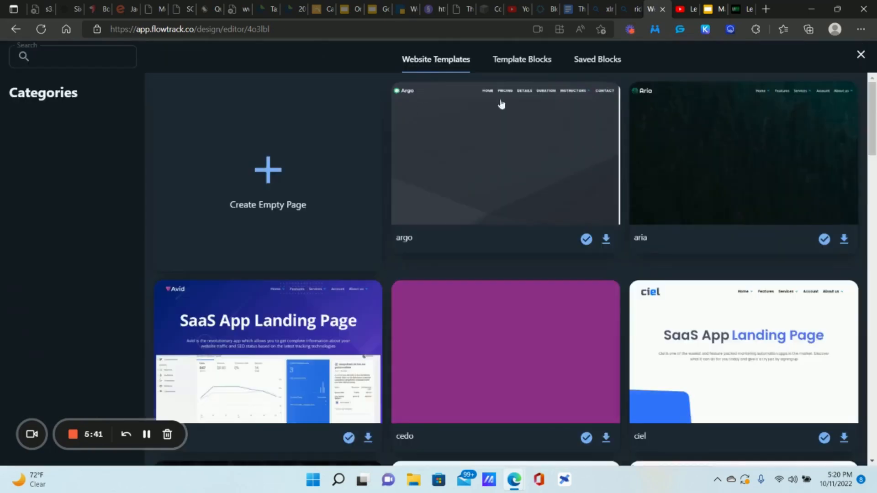
pyautogui.scroll(-8, 683, 299)
pyautogui.scroll(8, 563, 190)
pyautogui.click(147, 436)
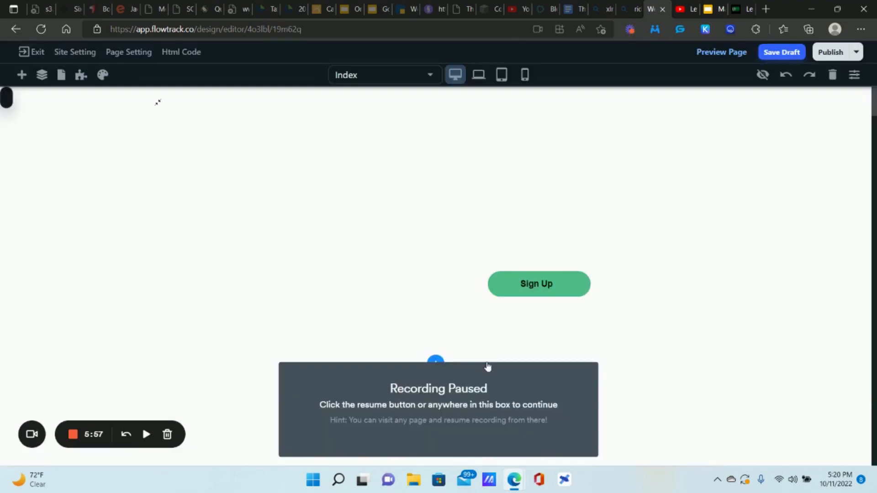
pyautogui.click(145, 434)
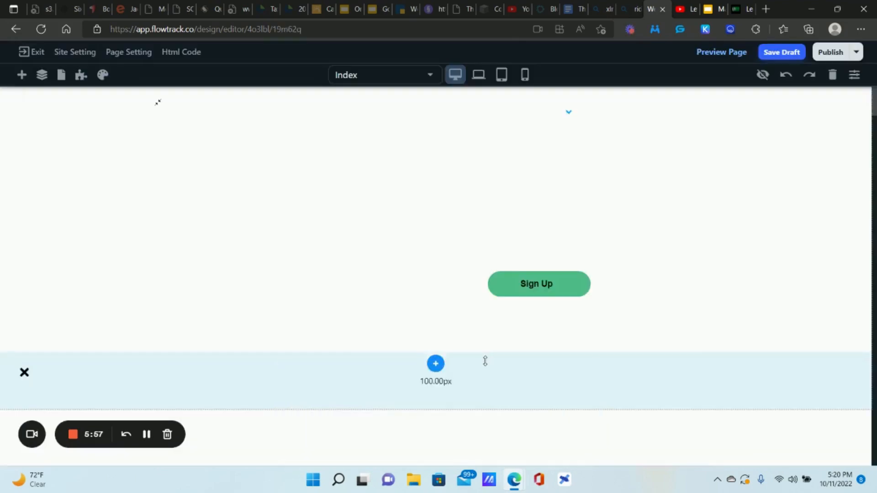
pyautogui.click(146, 435)
pyautogui.click(146, 434)
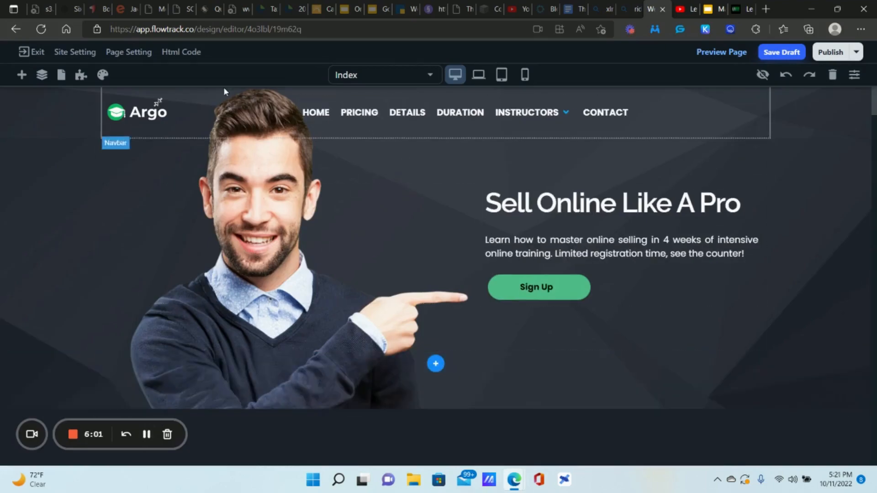
# Step: Look through the page template and select the course description and custom form placeholder to view their editing options
pyautogui.scroll(-3, 504, 191)
pyautogui.scroll(-11, 456, 239)
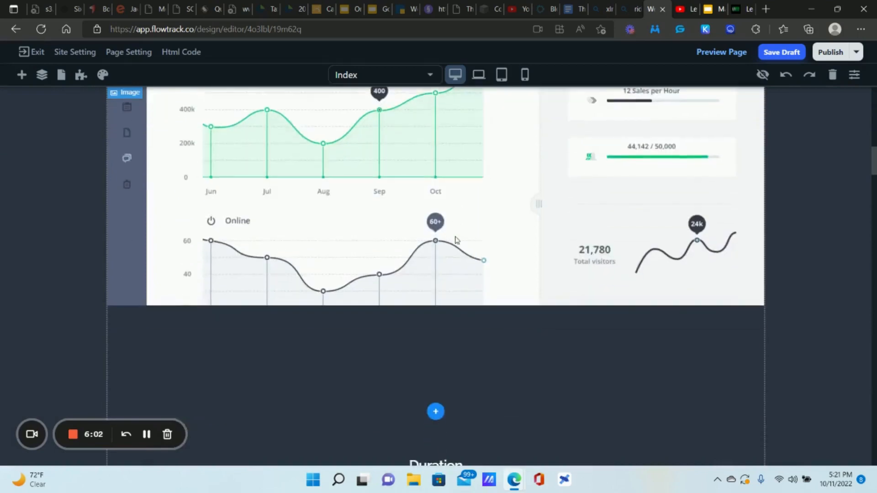
pyautogui.scroll(12, 456, 242)
pyautogui.click(262, 280)
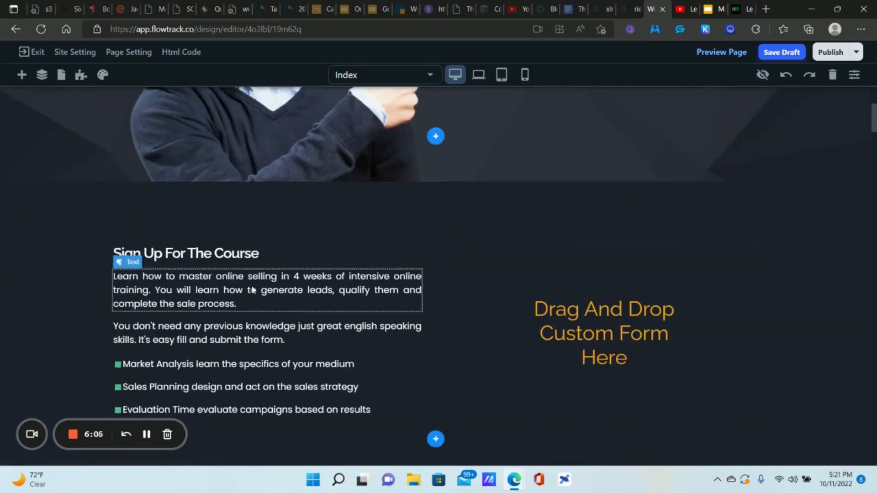
pyautogui.click(252, 289)
pyautogui.click(243, 288)
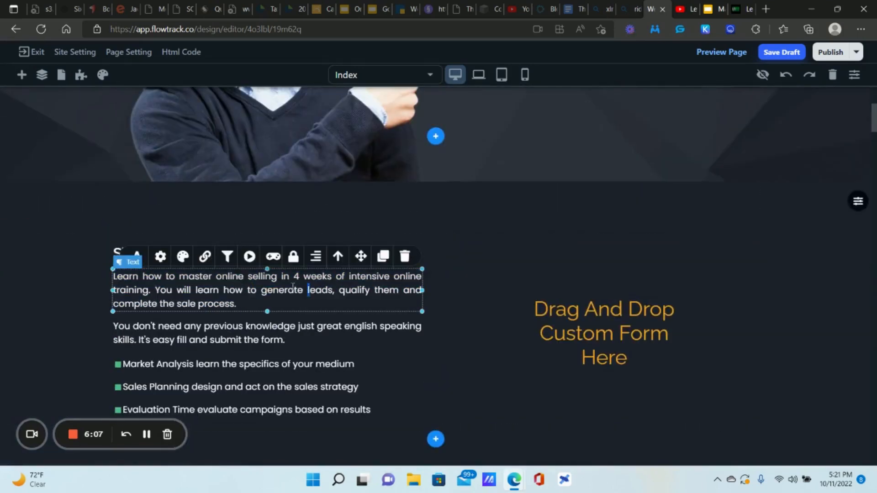
pyautogui.moveTo(309, 290); pyautogui.dragTo(157, 288)
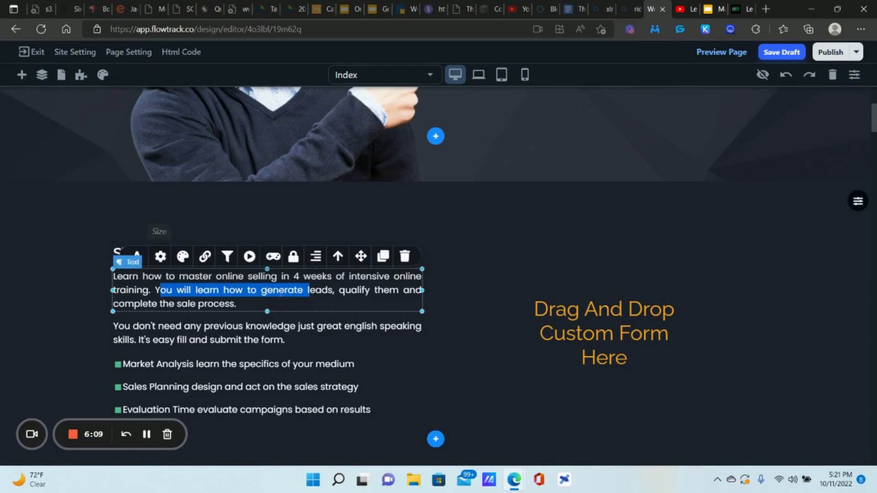
pyautogui.click(613, 325)
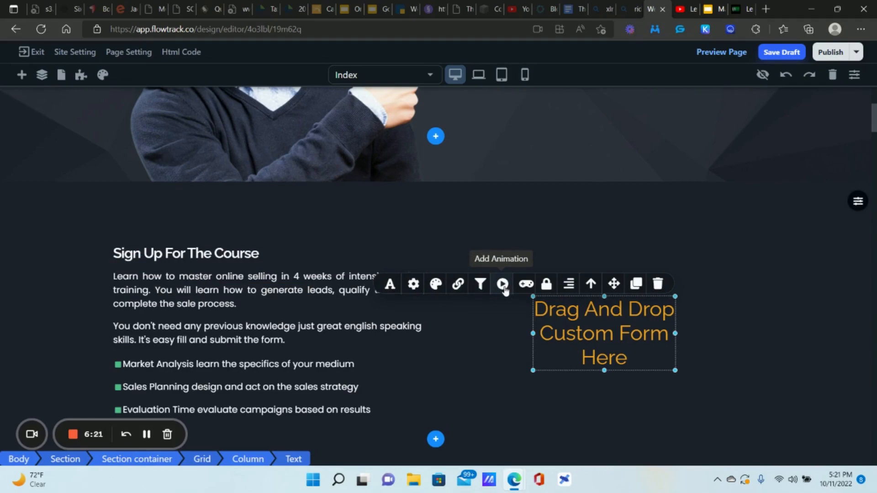
pyautogui.scroll(8, 372, 202)
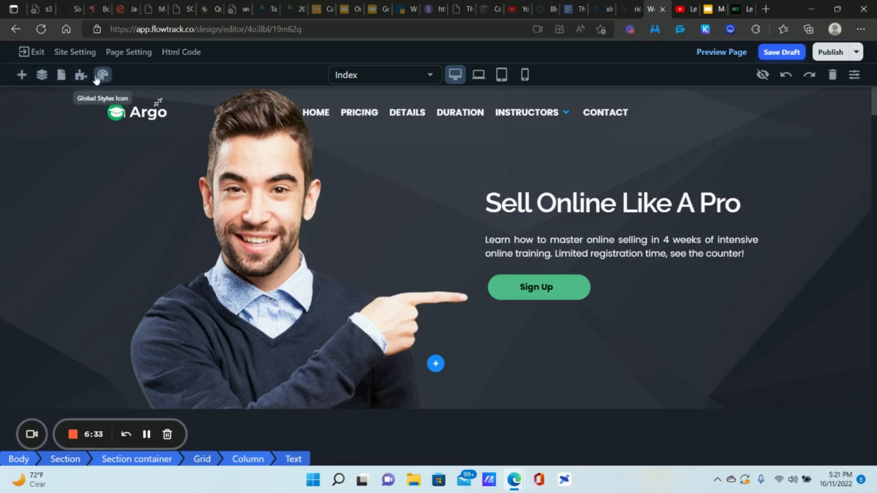
# Step: Examine the elements that can be added to the page, from layout blocks to social, membership and form elements
pyautogui.click(21, 75)
pyautogui.scroll(-5, 68, 160)
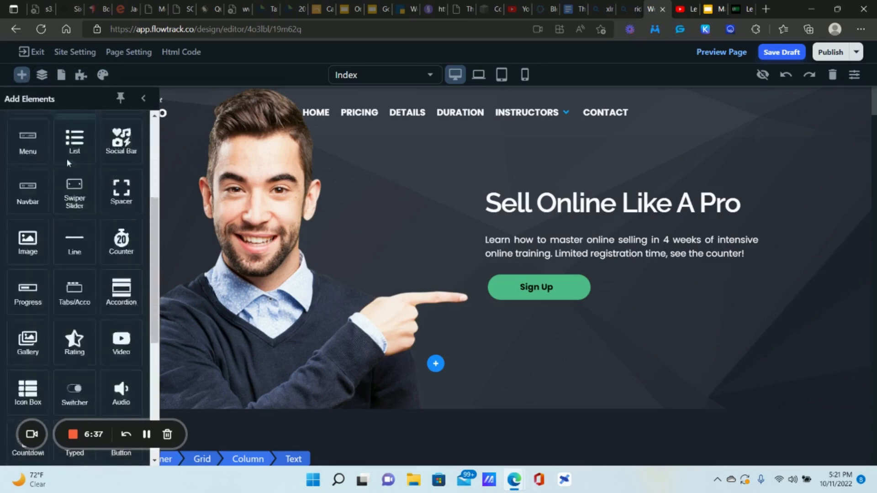
pyautogui.scroll(-6, 67, 160)
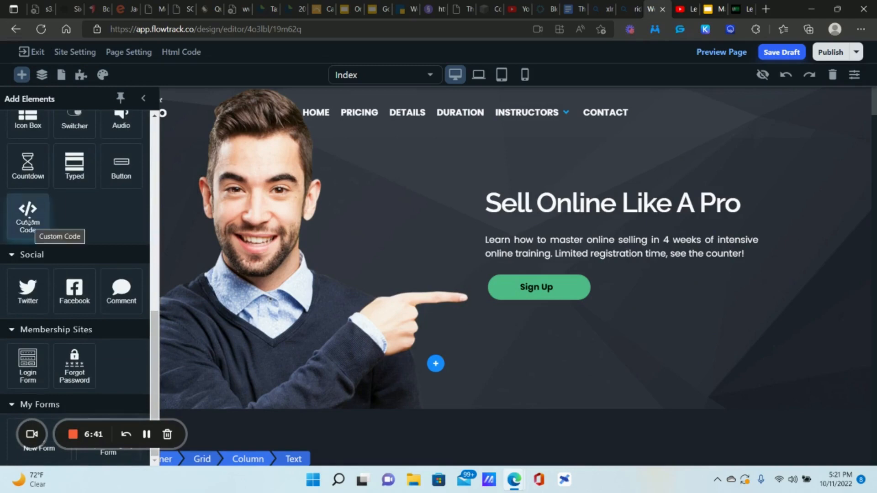
pyautogui.scroll(3, 115, 223)
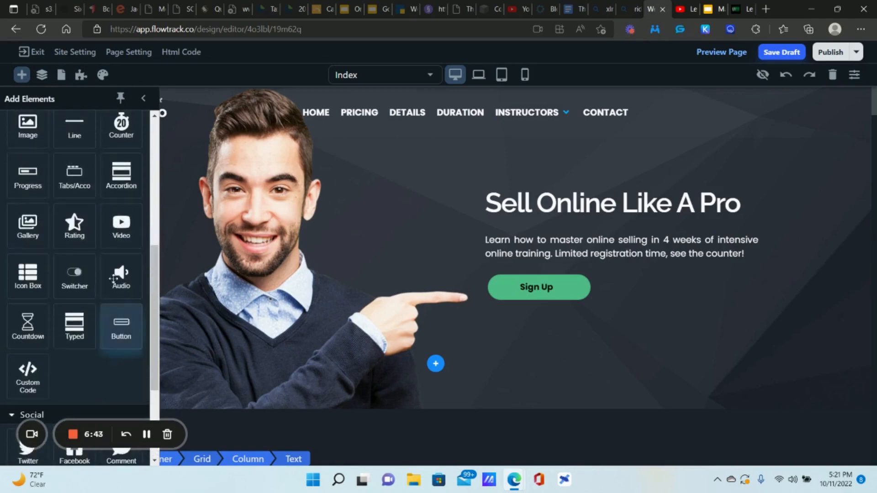
pyautogui.scroll(5, 73, 183)
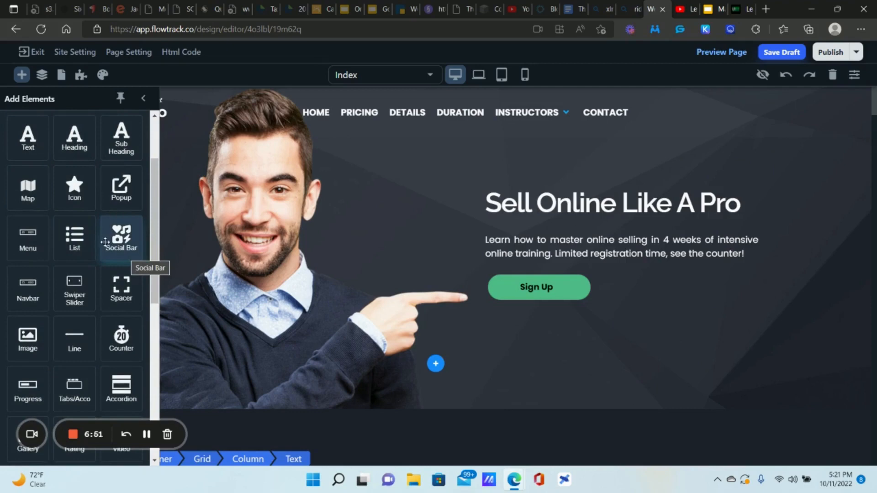
pyautogui.scroll(-10, 105, 242)
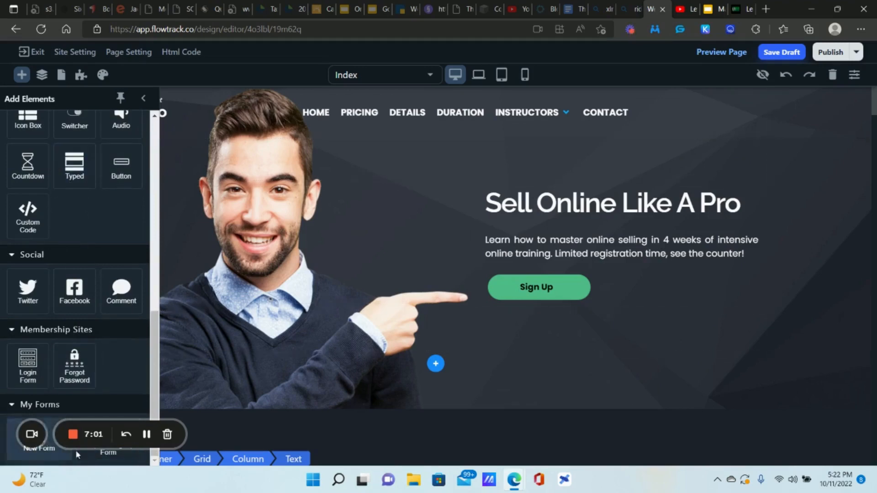
pyautogui.scroll(10, 88, 230)
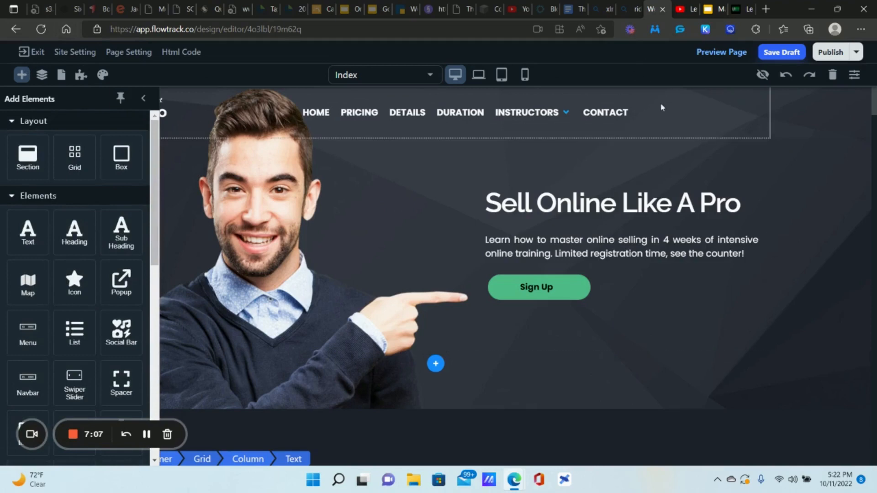
# Step: Leave the page editor and view the call log in the phone area
pyautogui.click(147, 434)
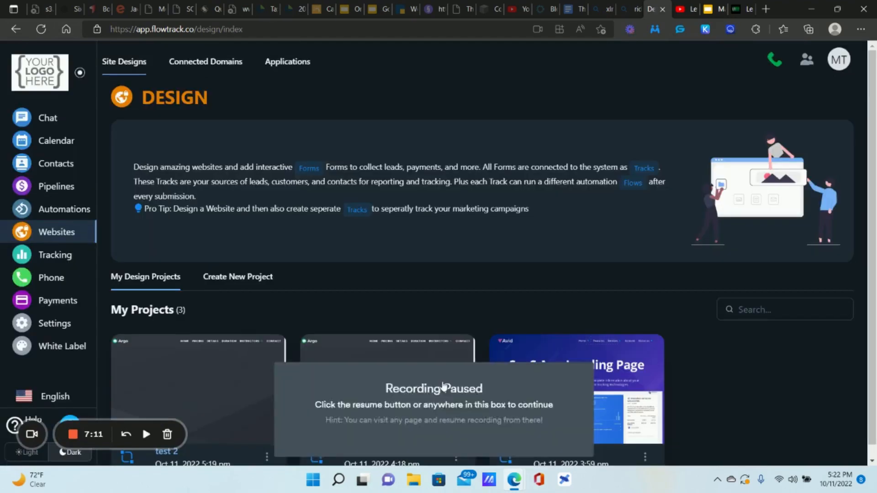
pyautogui.click(143, 433)
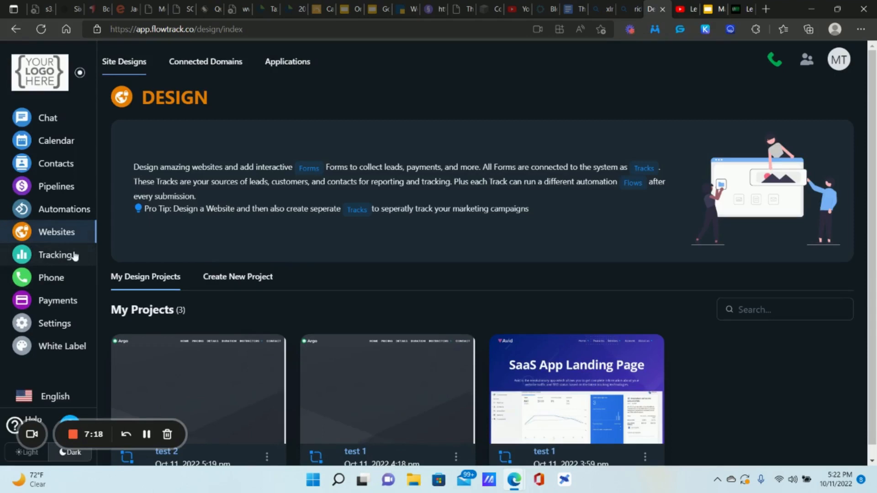
pyautogui.click(64, 279)
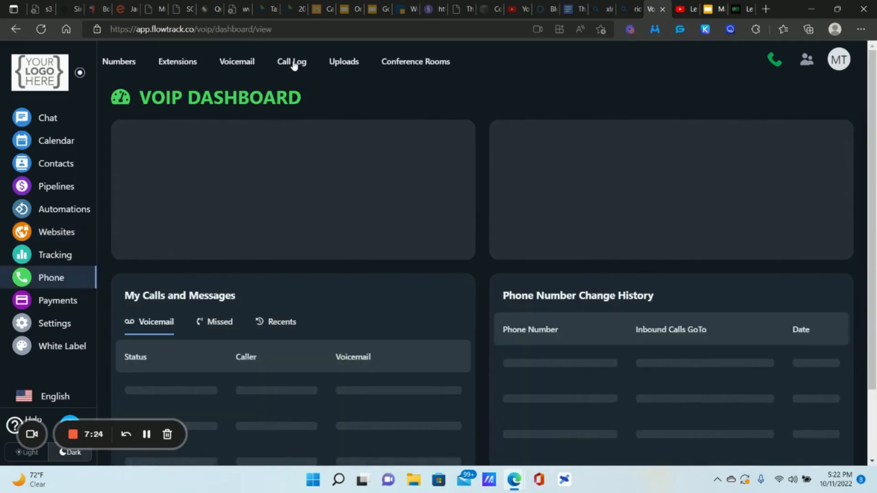
pyautogui.click(293, 65)
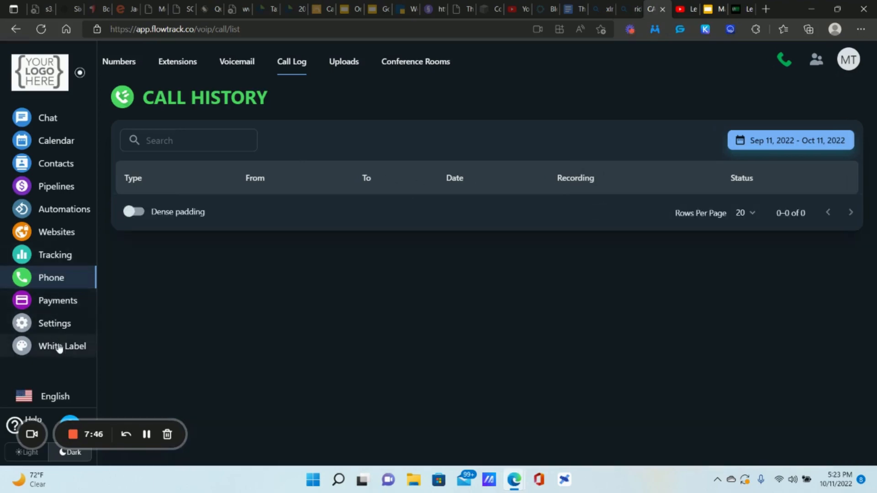
# Step: View the integrations in the account settings and examine the available billing gateways
pyautogui.click(60, 348)
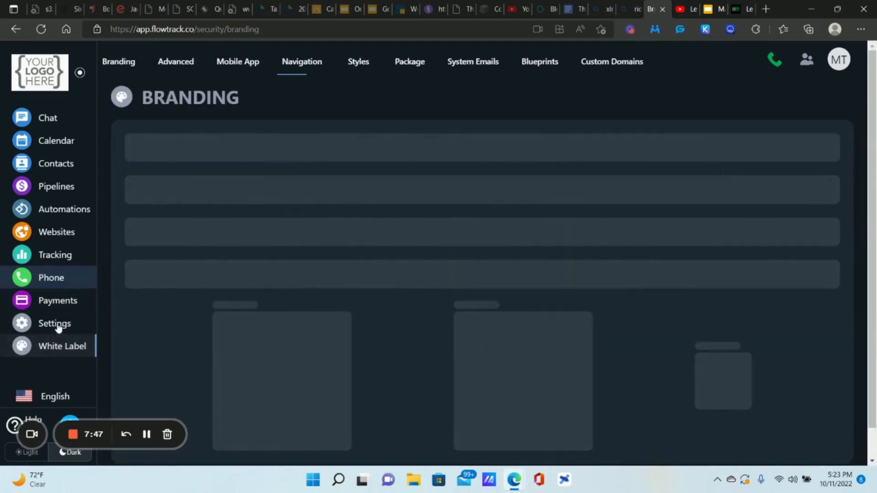
pyautogui.click(58, 325)
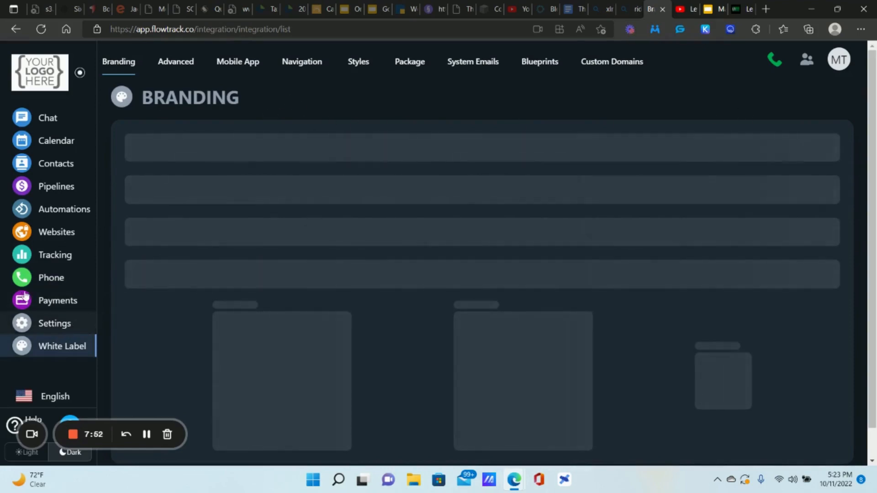
pyautogui.click(146, 434)
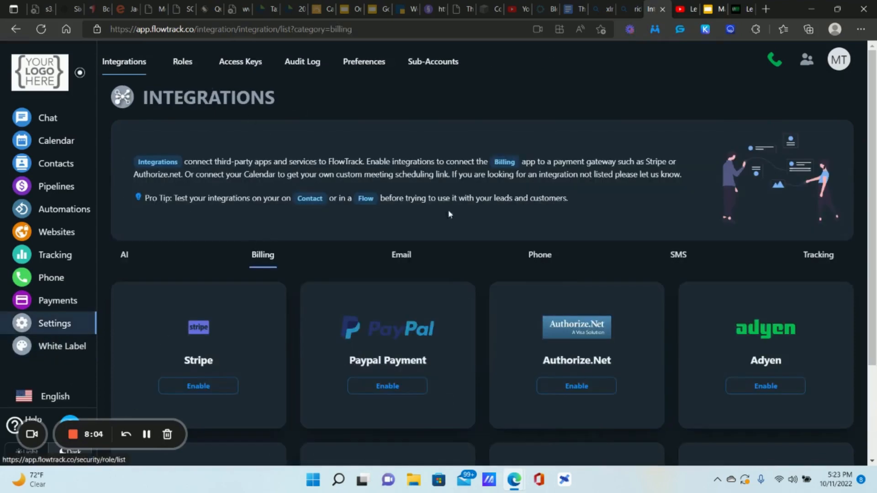
pyautogui.scroll(-3, 450, 212)
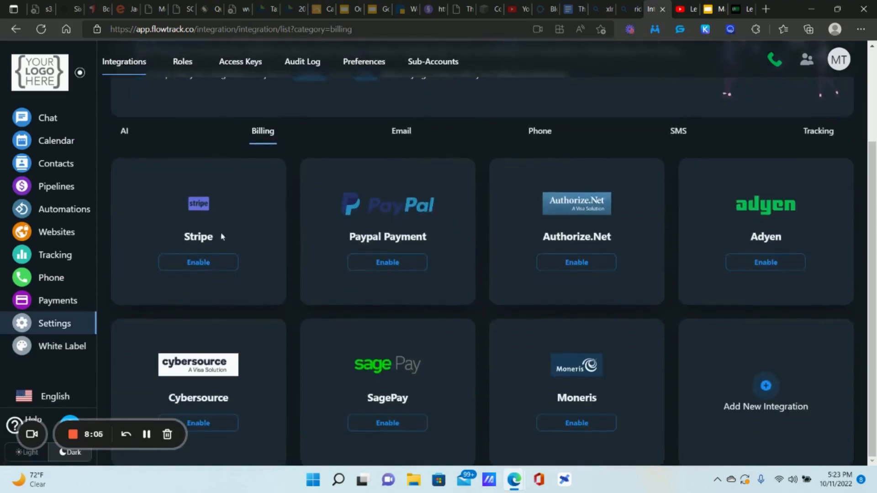
pyautogui.scroll(3, 418, 261)
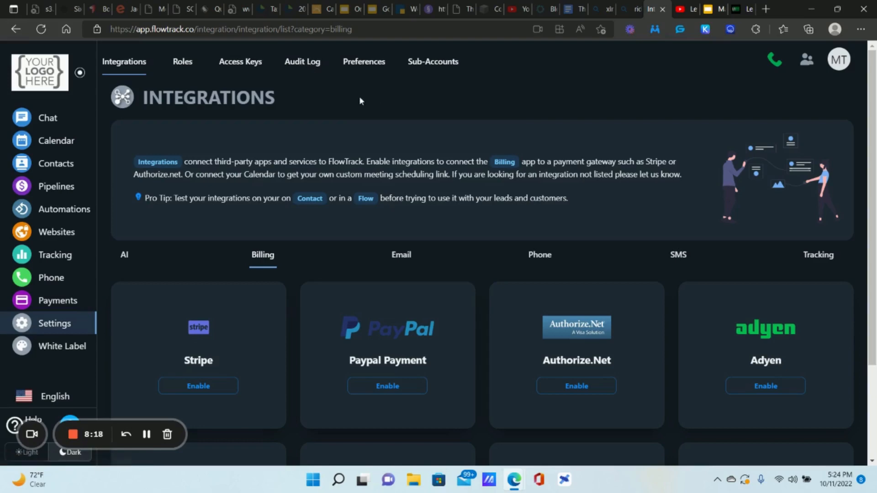
# Step: Examine the white-label branding fields, including the label URL, and view the navigation customization settings
pyautogui.click(50, 349)
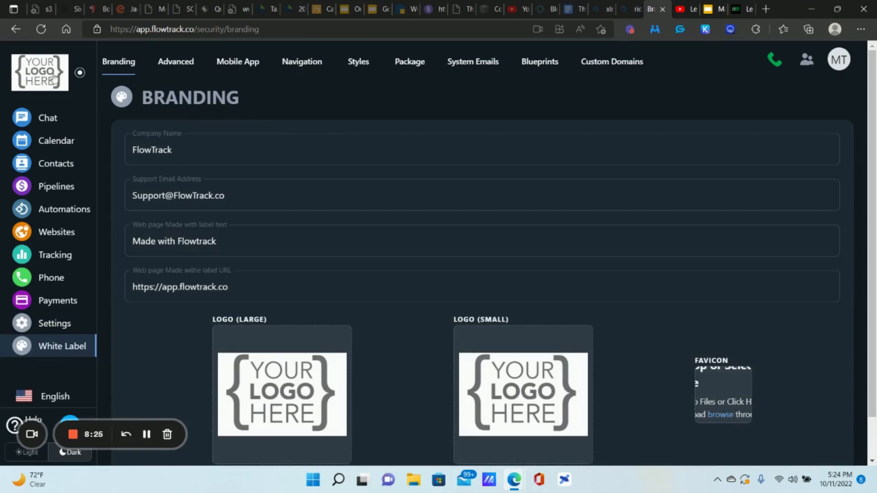
pyautogui.scroll(-1, 313, 401)
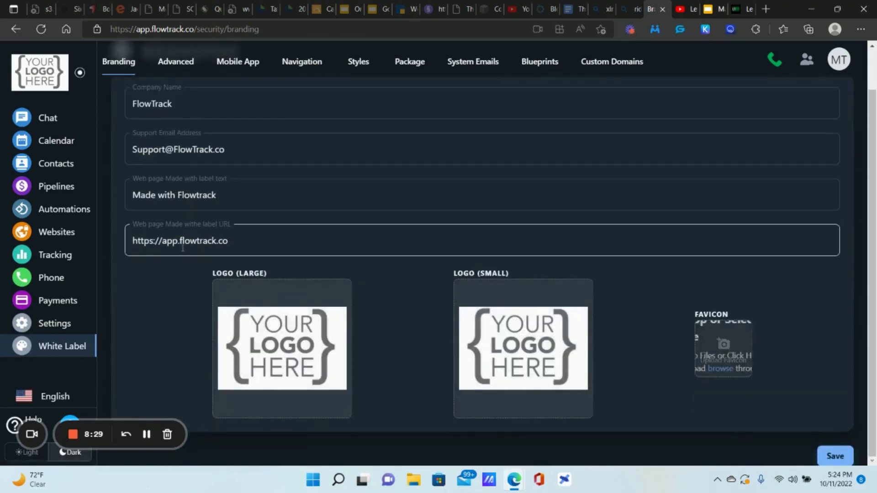
pyautogui.scroll(1, 243, 261)
pyautogui.tripleClick(249, 286)
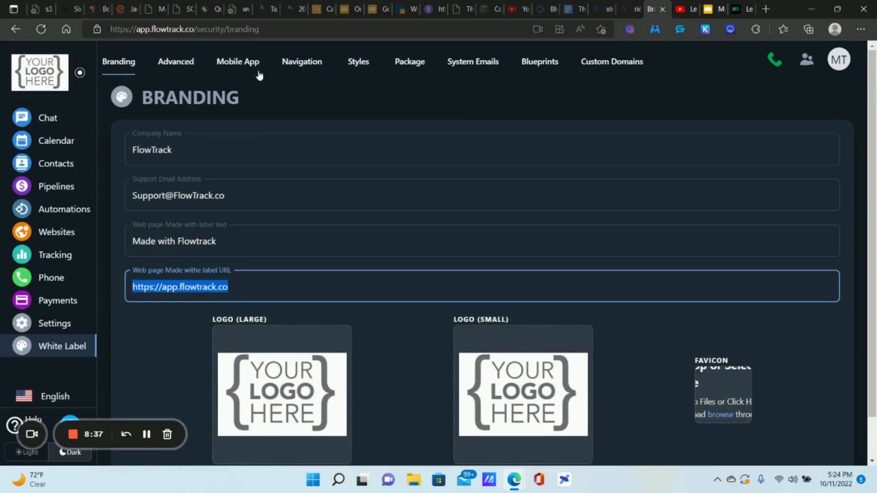
pyautogui.click(304, 65)
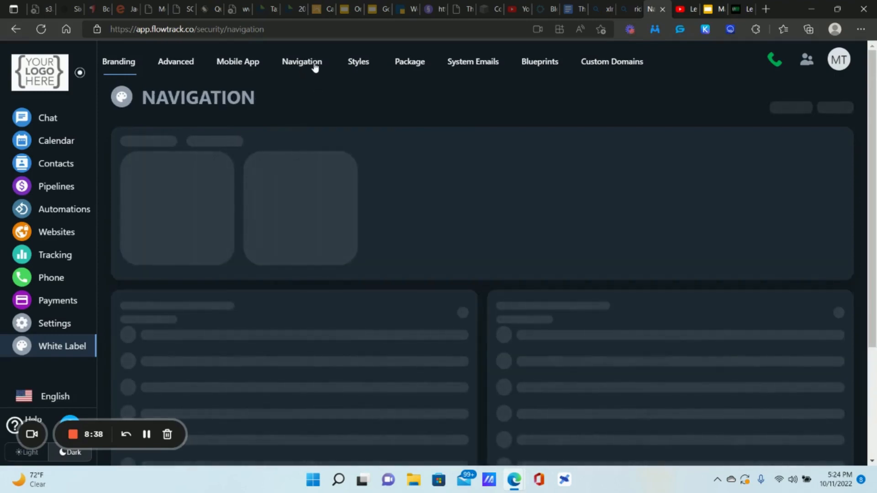
pyautogui.click(313, 65)
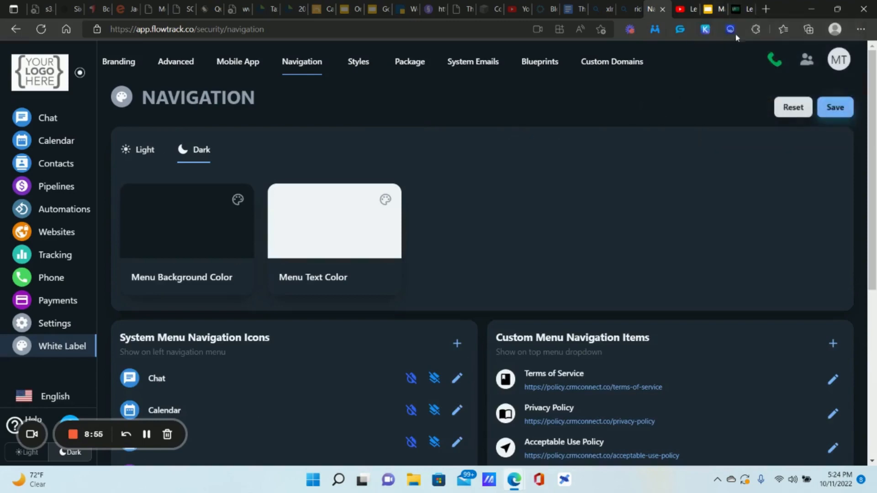
# Step: Switch to GoHighLevel, examine its side navigation for custom menu links, and return to FlowTrack
pyautogui.click(743, 10)
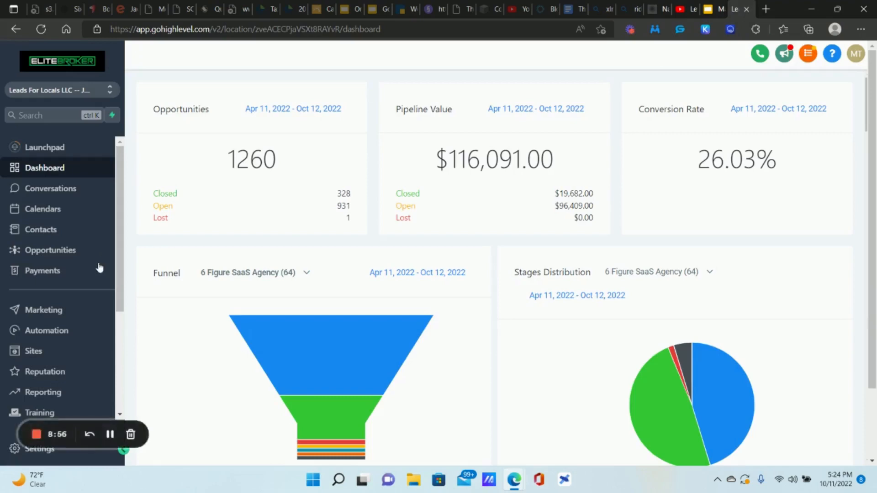
pyautogui.scroll(-2, 43, 298)
pyautogui.scroll(-2, 44, 298)
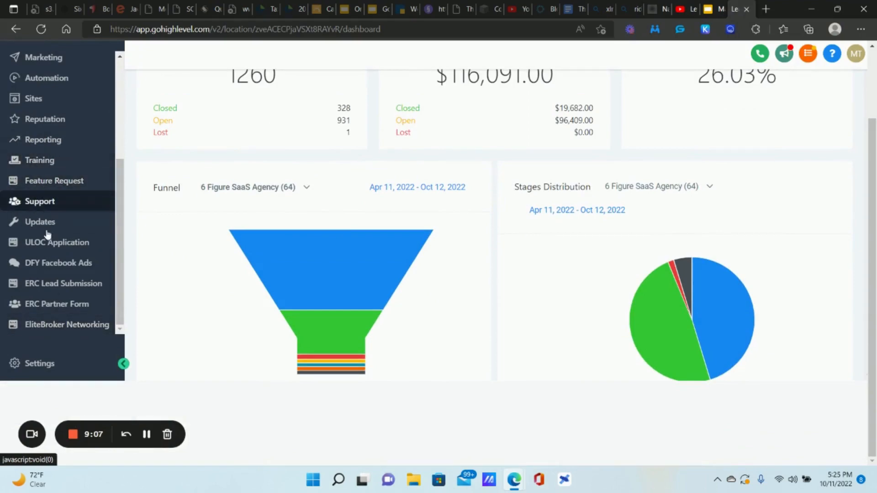
pyautogui.scroll(3, 40, 223)
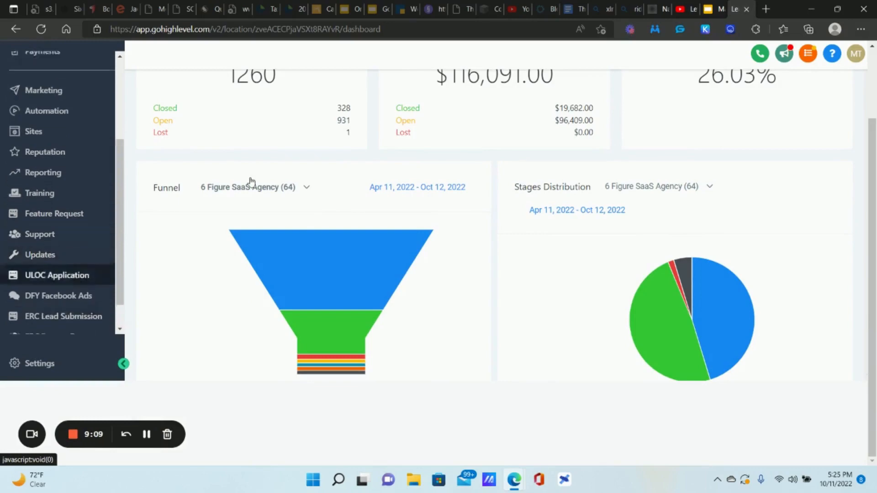
pyautogui.scroll(2, 250, 181)
pyautogui.click(660, 6)
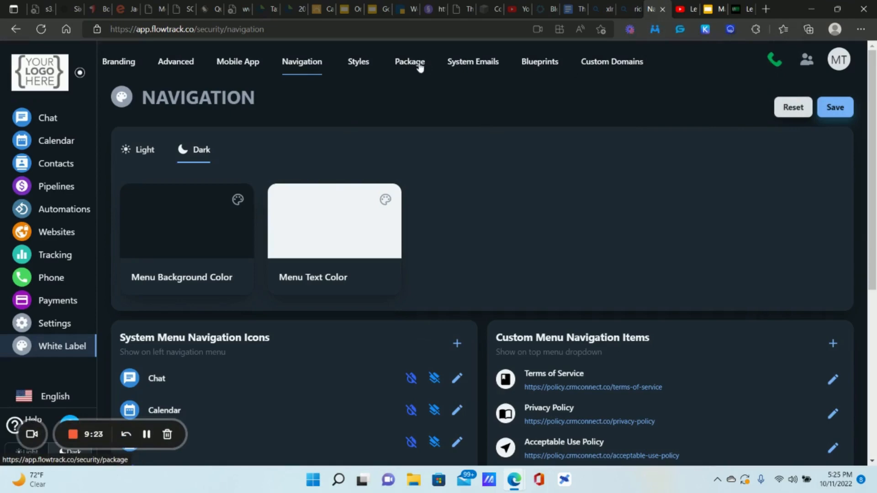
# Step: View the White Label Blueprint's edit form, and open the white-label custom domains
pyautogui.click(543, 67)
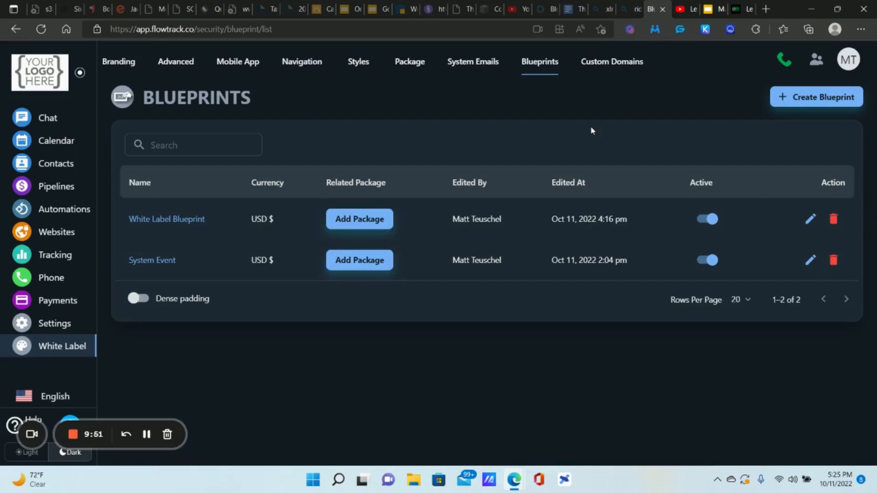
pyautogui.click(810, 220)
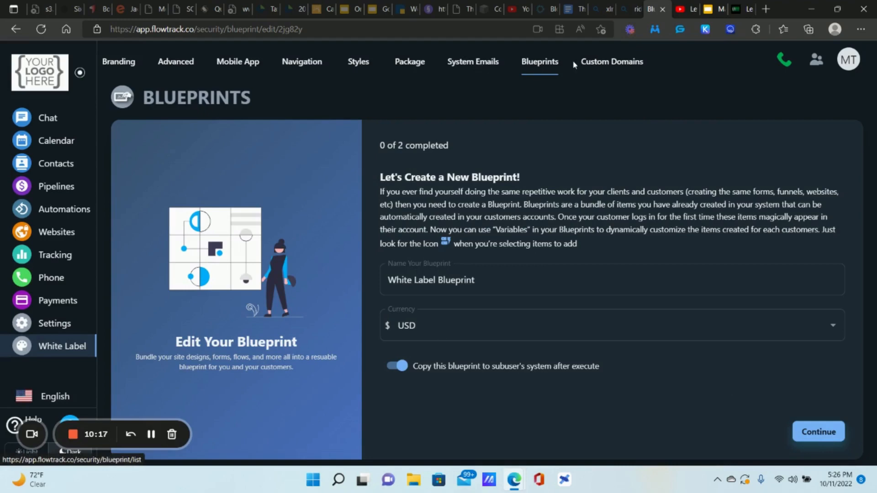
pyautogui.click(612, 67)
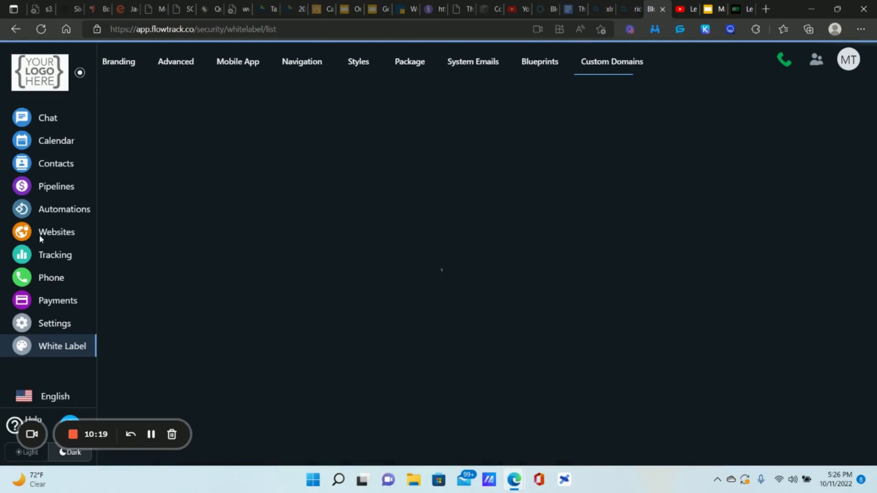
# Step: Open the automations area and examine the flow trigger explanations and the list of existing flows
pyautogui.click(65, 211)
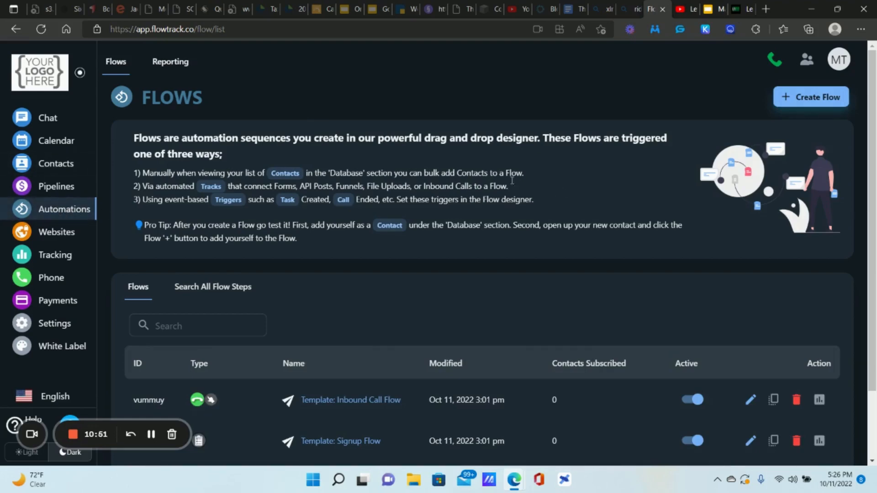
pyautogui.scroll(-2, 593, 158)
pyautogui.scroll(2, 544, 160)
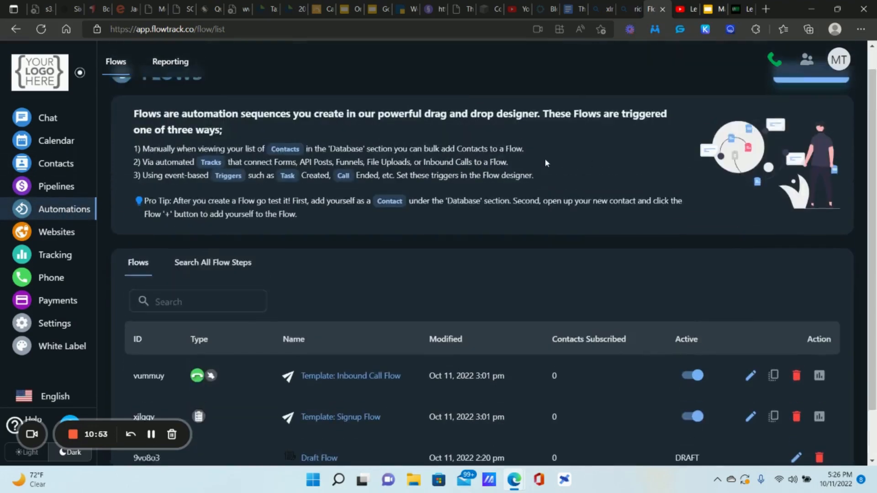
pyautogui.scroll(-2, 545, 162)
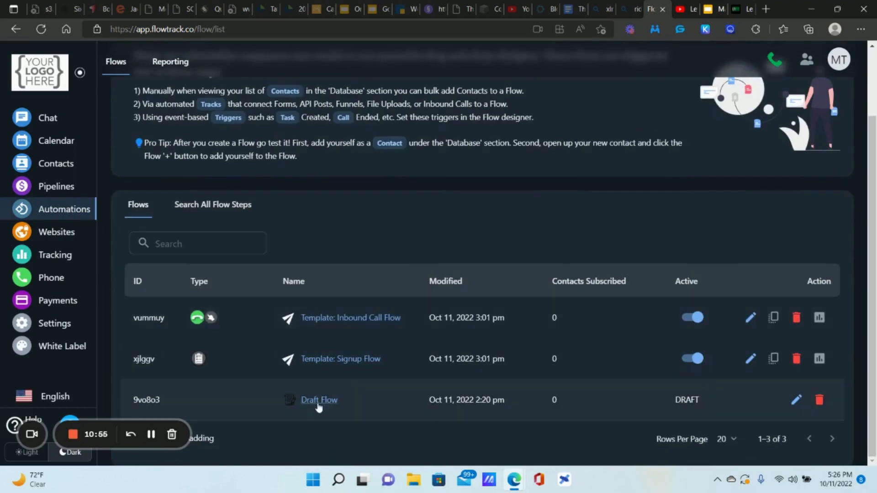
pyautogui.scroll(2, 499, 226)
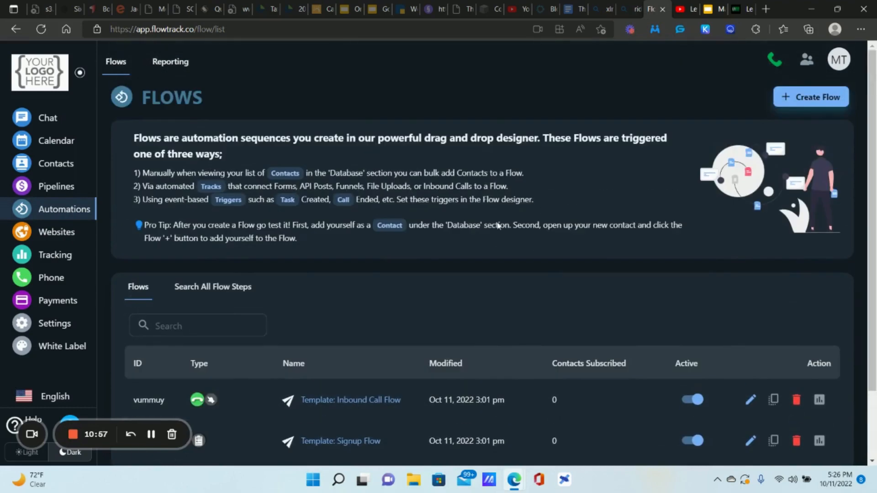
pyautogui.scroll(-2, 370, 278)
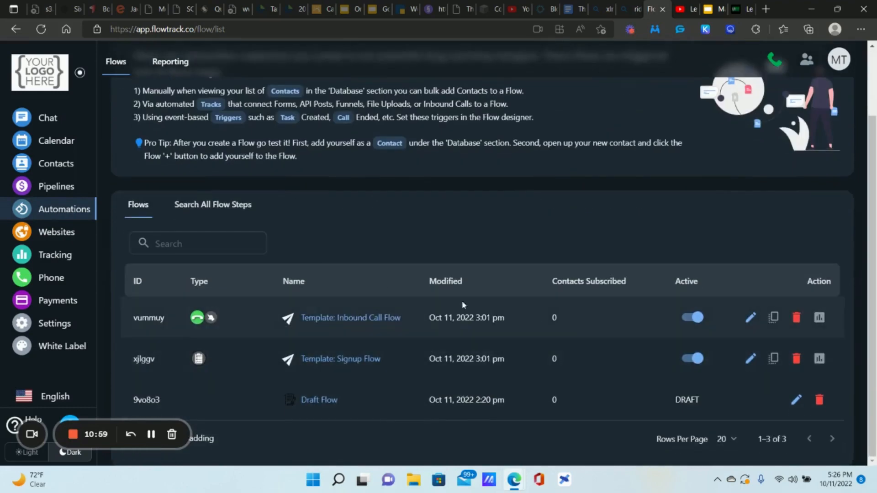
pyautogui.scroll(2, 231, 315)
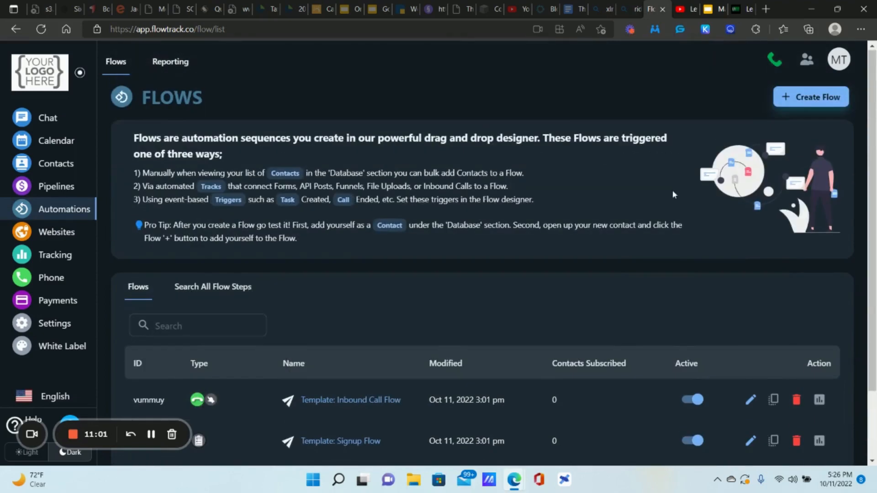
# Step: Create a flow that processes Form Submissions, using New Form as its form
pyautogui.click(806, 94)
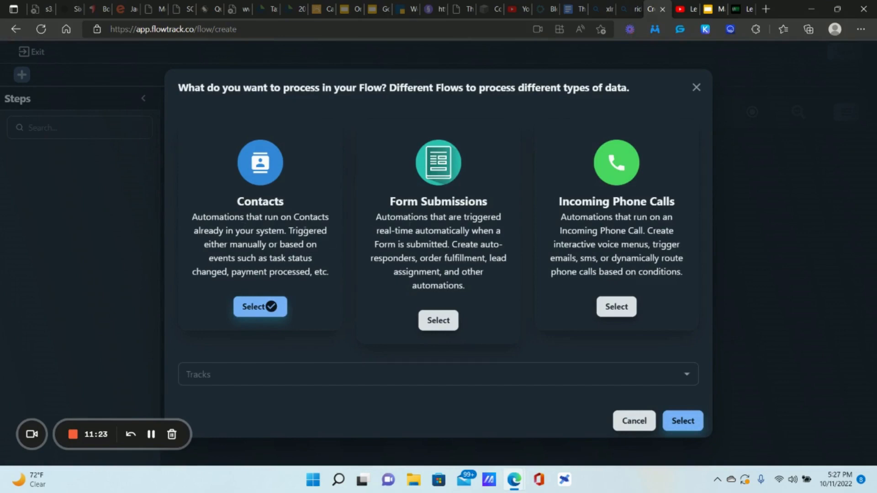
pyautogui.click(452, 323)
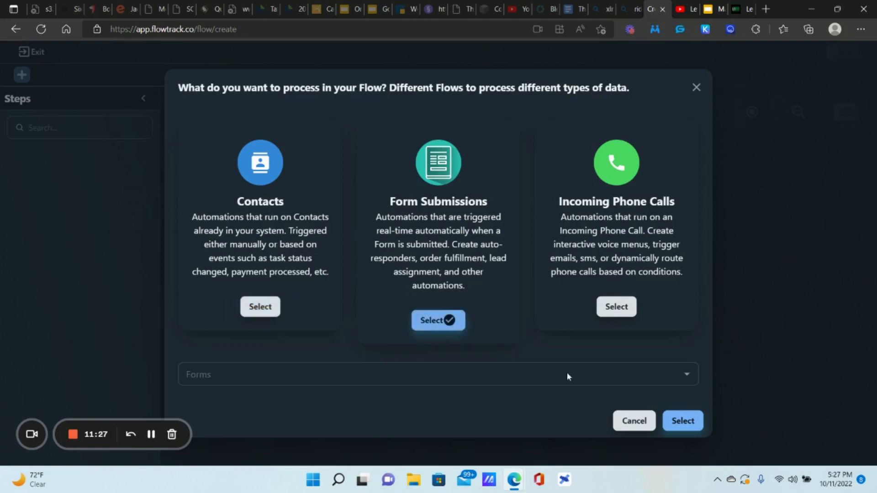
pyautogui.click(360, 374)
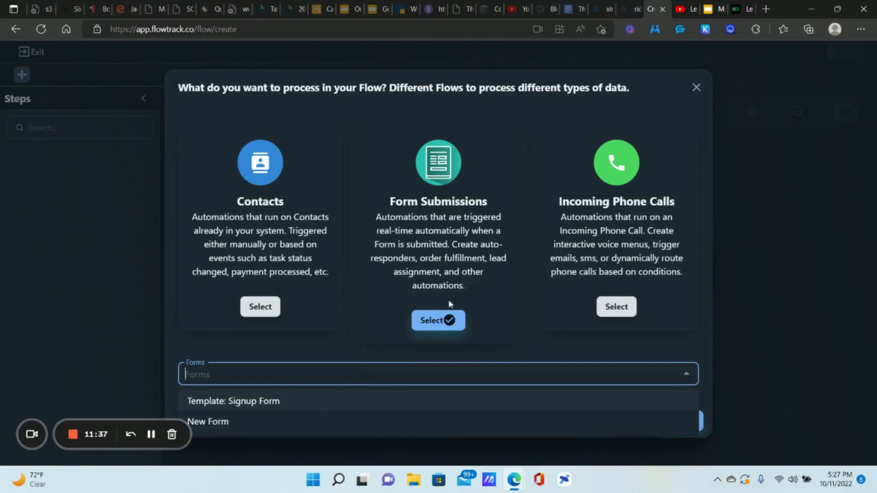
pyautogui.click(300, 421)
pyautogui.click(679, 423)
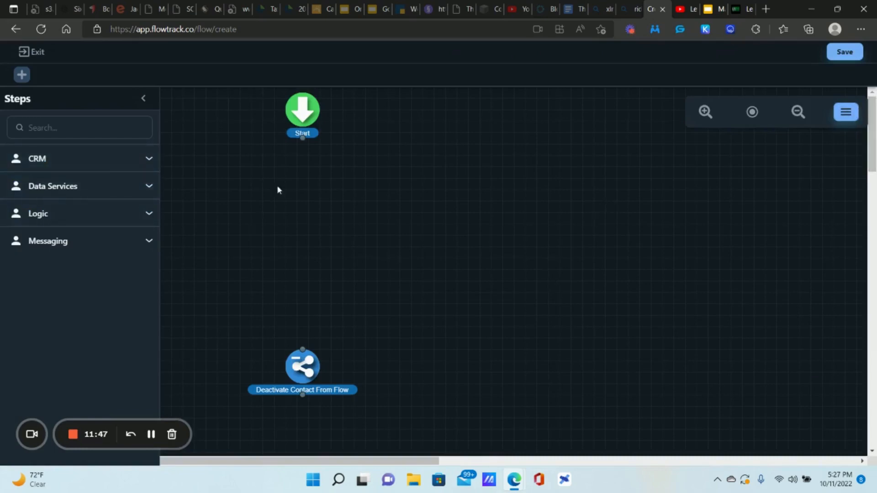
# Step: Reposition the Start node slightly lower on the canvas and show the flow information
pyautogui.moveTo(300, 114); pyautogui.dragTo(294, 140)
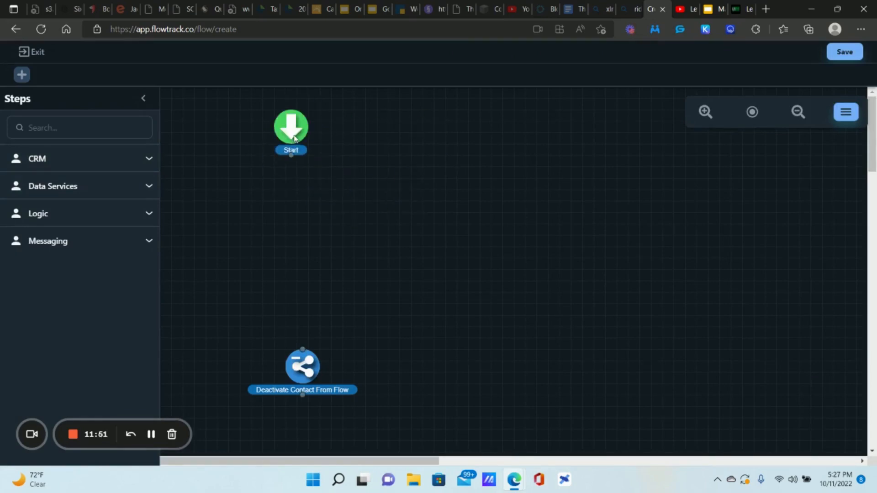
pyautogui.click(847, 118)
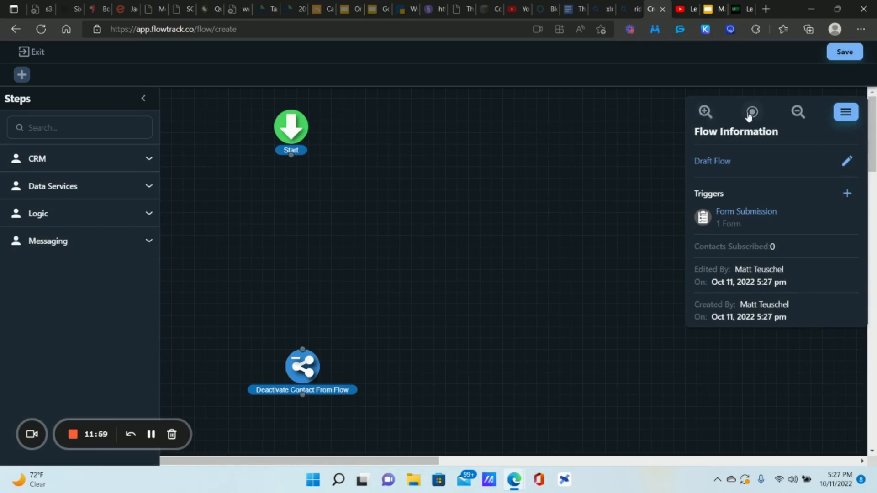
# Step: Try the flow canvas's zoom-in, reset and zoom-out functions
pyautogui.click(705, 111)
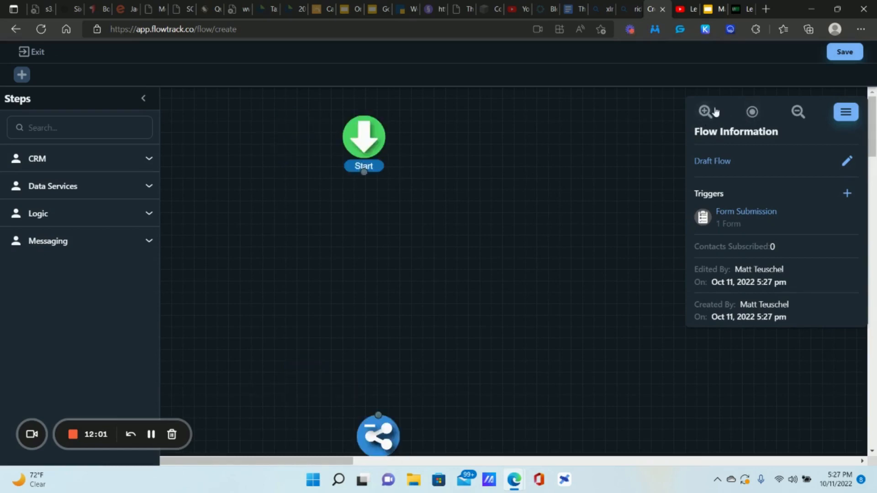
pyautogui.click(705, 111)
pyautogui.click(751, 112)
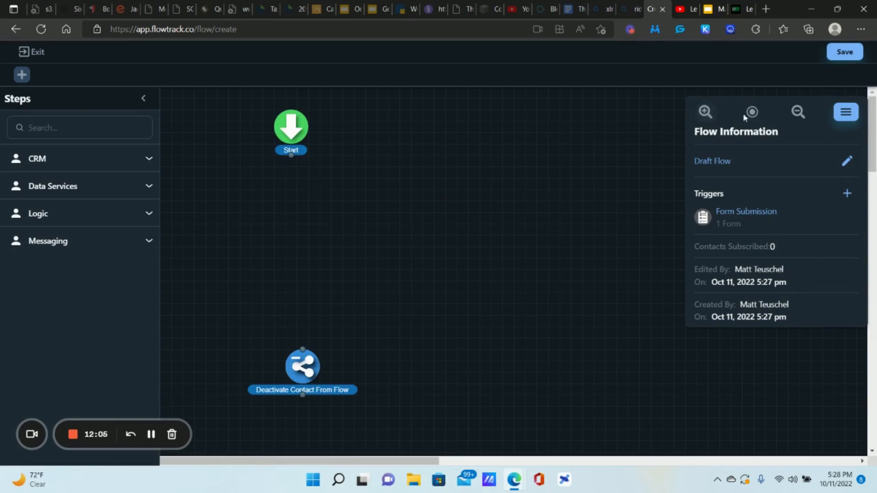
pyautogui.click(795, 115)
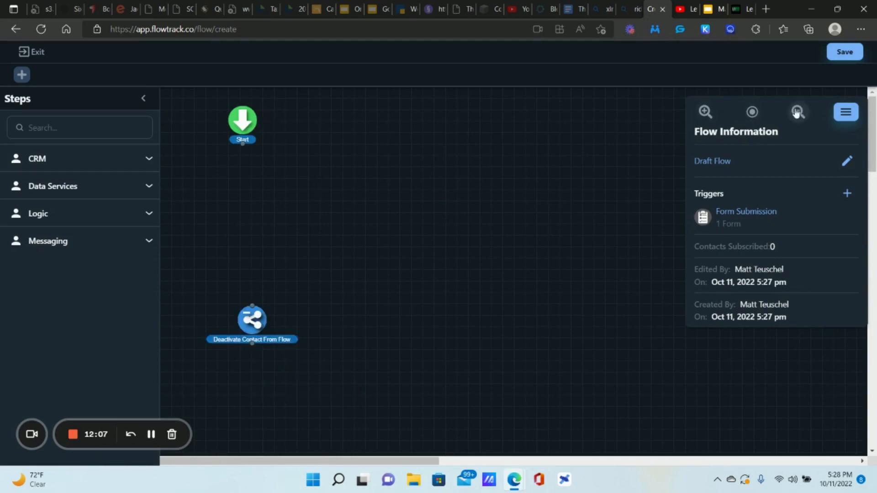
pyautogui.click(796, 113)
pyautogui.click(704, 113)
pyautogui.click(703, 114)
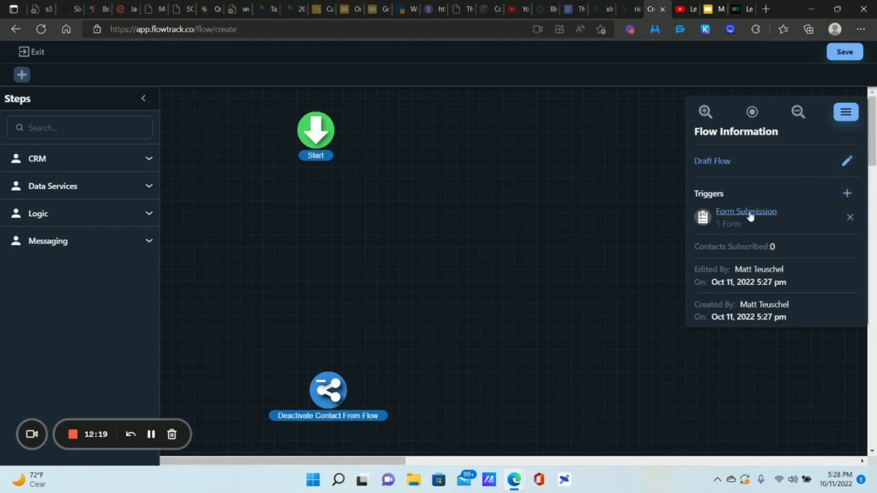
# Step: Delete the flow's Form Submission trigger and examine the Billing events available for a new trigger
pyautogui.click(851, 219)
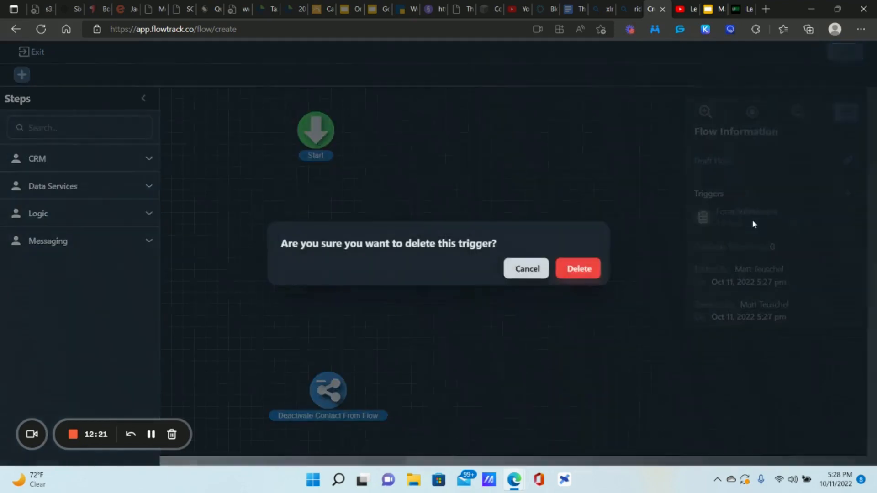
pyautogui.click(571, 269)
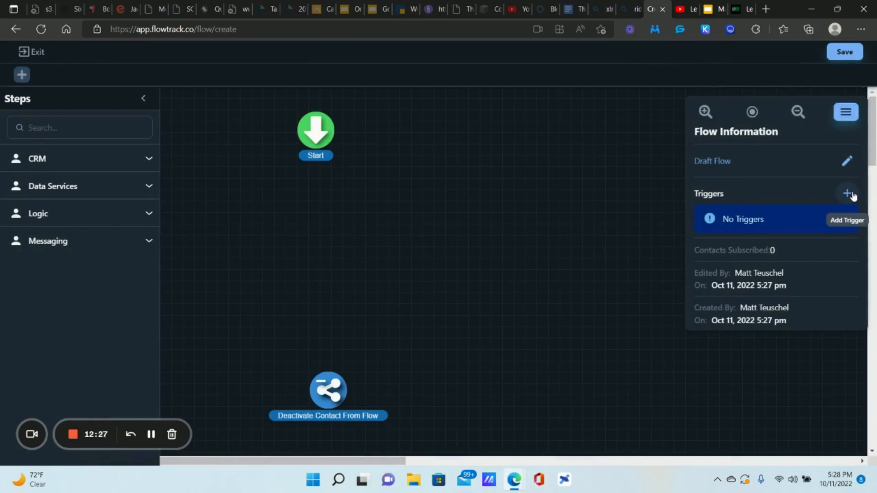
pyautogui.click(846, 195)
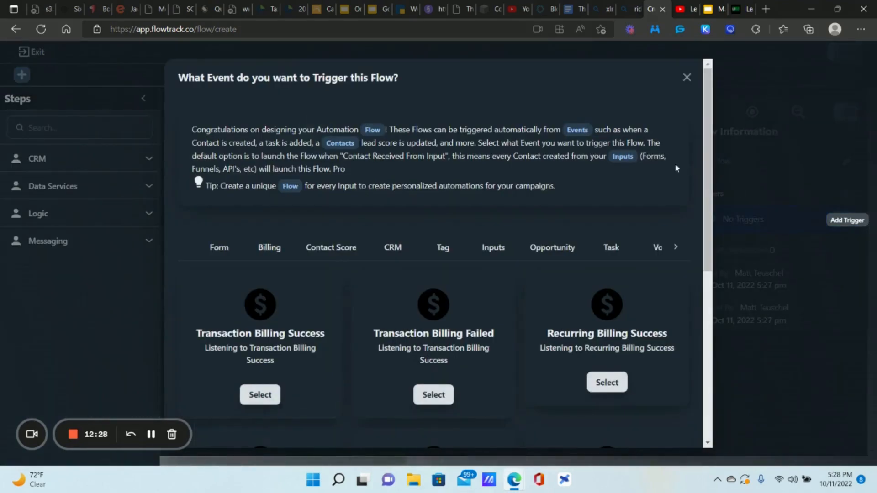
pyautogui.scroll(-4, 358, 201)
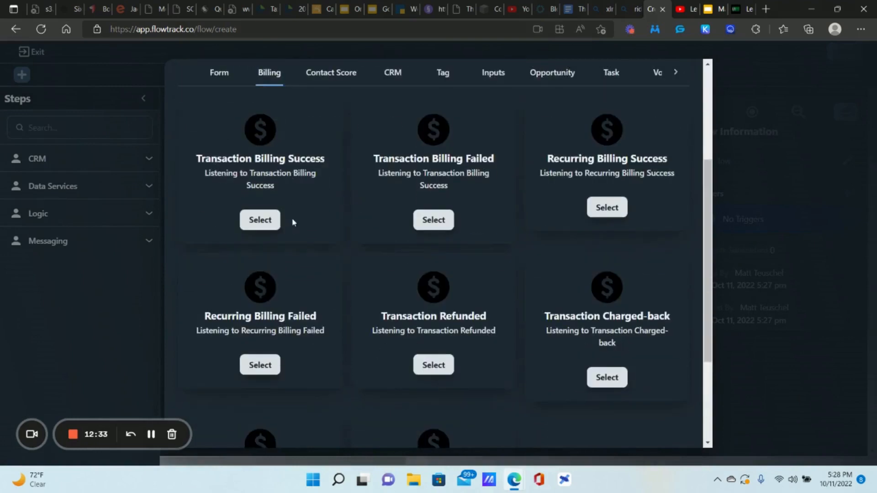
pyautogui.scroll(-1, 292, 221)
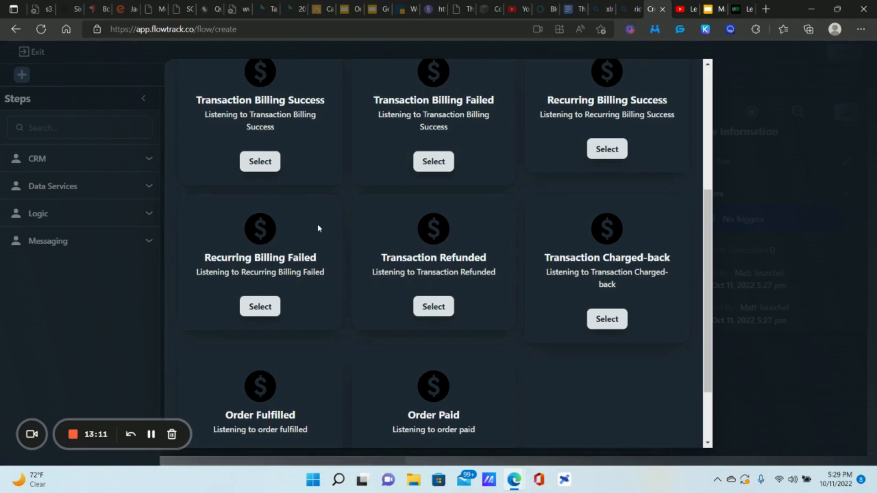
# Step: Switch to GoHighLevel, open the EliteBroker opportunities, and examine the EB Payment Failed pipeline stage
pyautogui.click(735, 9)
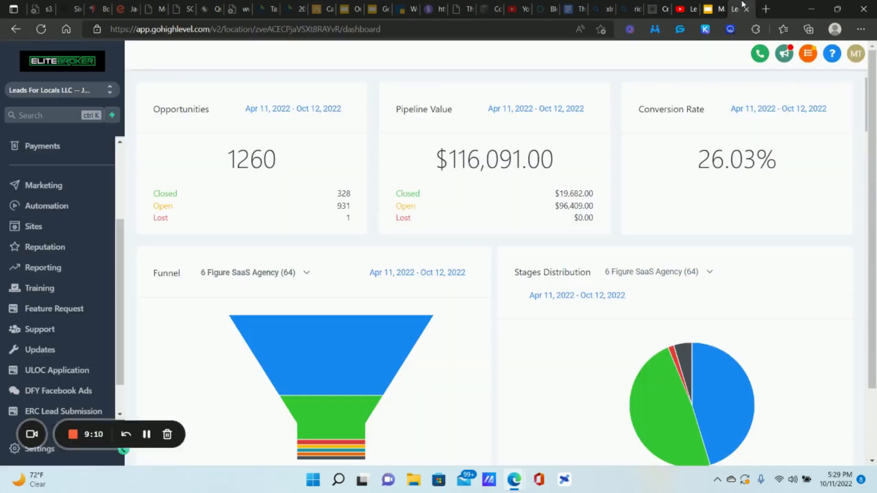
pyautogui.scroll(3, 69, 238)
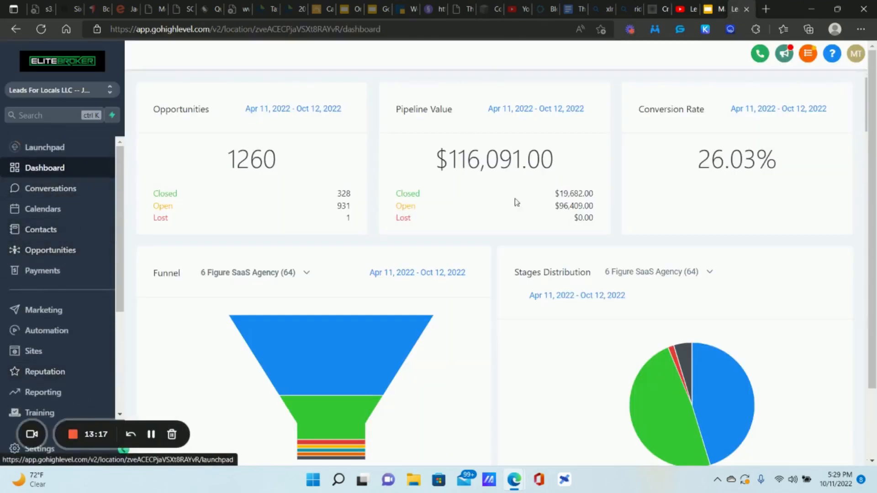
pyautogui.click(50, 252)
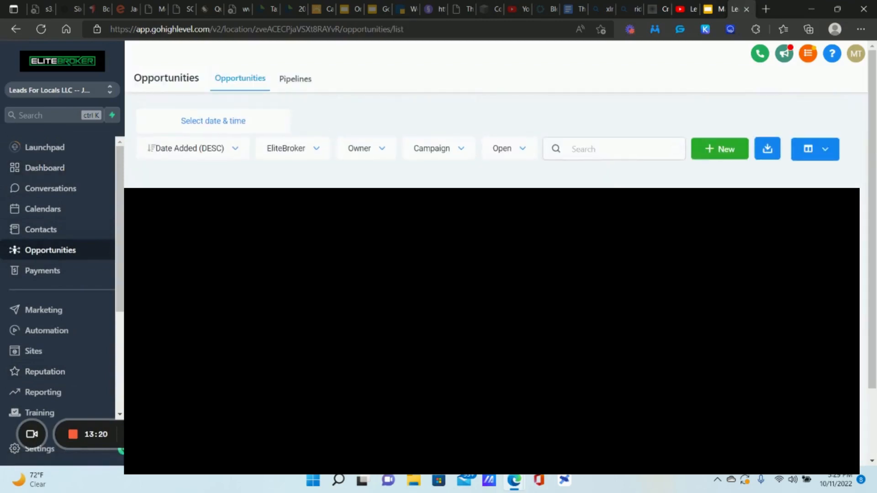
pyautogui.hscroll(20, 492, 331)
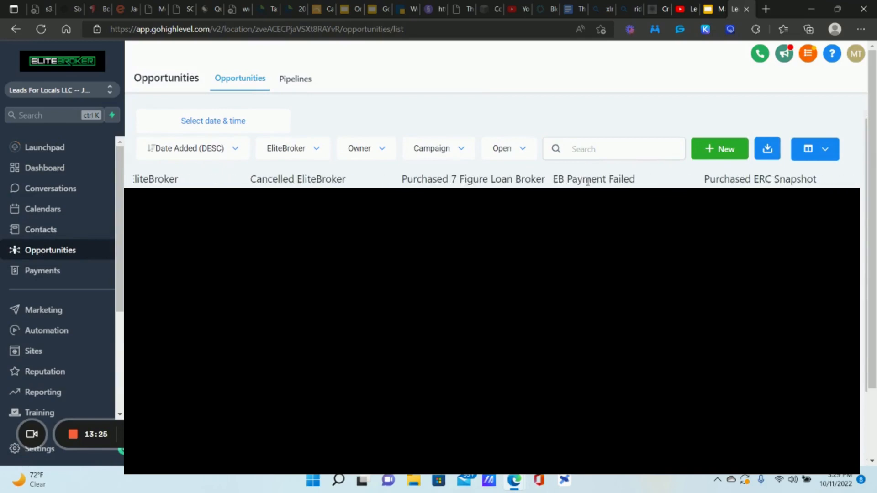
pyautogui.moveTo(554, 178); pyautogui.dragTo(644, 183)
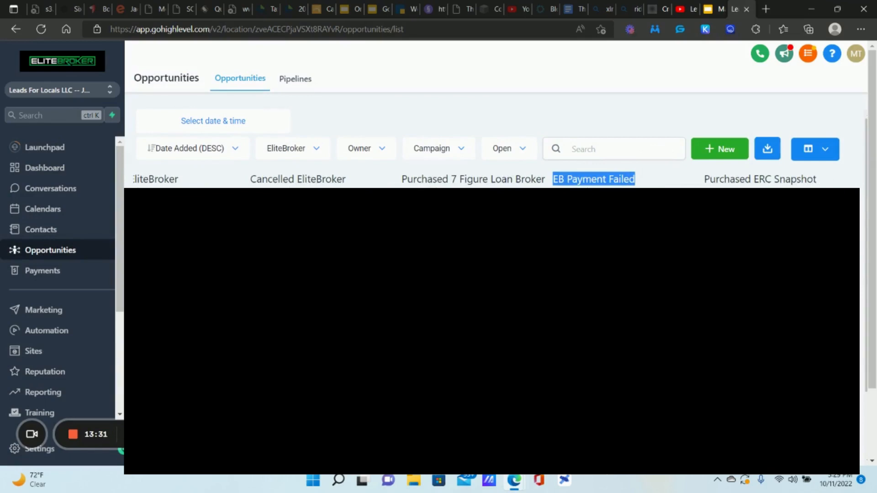
pyautogui.click(587, 187)
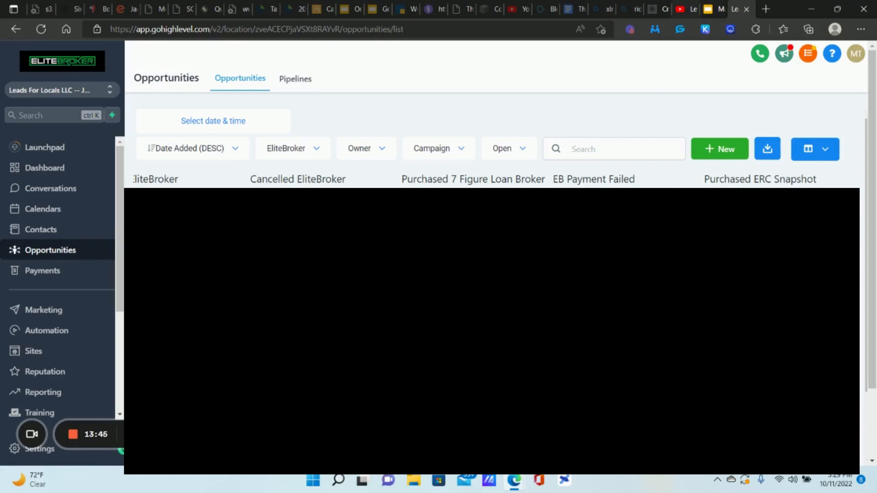
# Step: Return to FlowTrack and examine the Billing and Form events that can trigger the flow
pyautogui.click(658, 5)
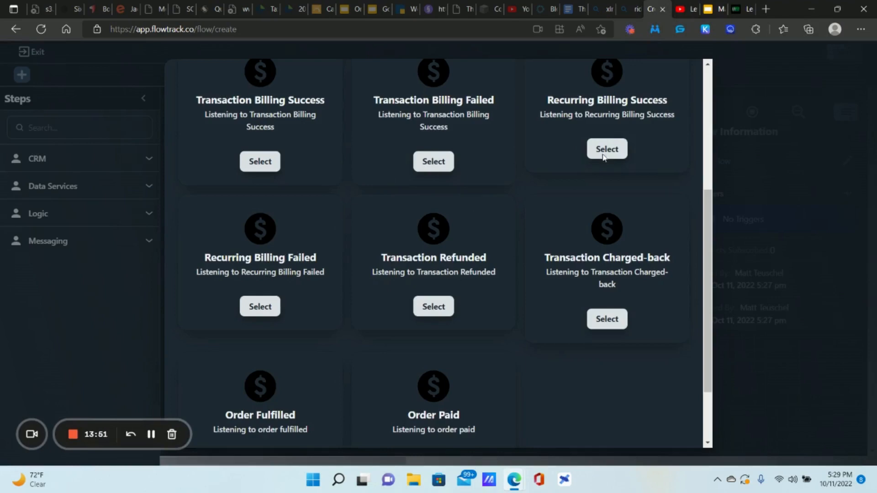
pyautogui.scroll(5, 596, 224)
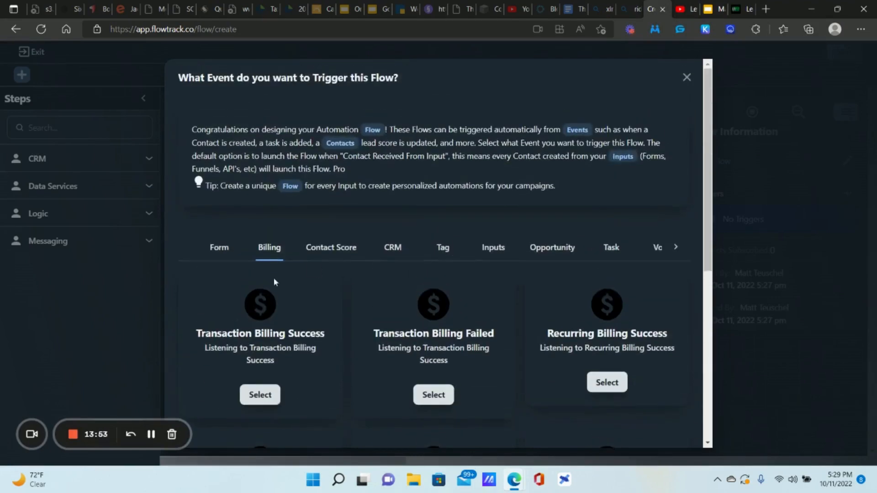
pyautogui.scroll(-4, 273, 277)
pyautogui.scroll(4, 513, 218)
pyautogui.click(218, 247)
pyautogui.scroll(-1, 218, 247)
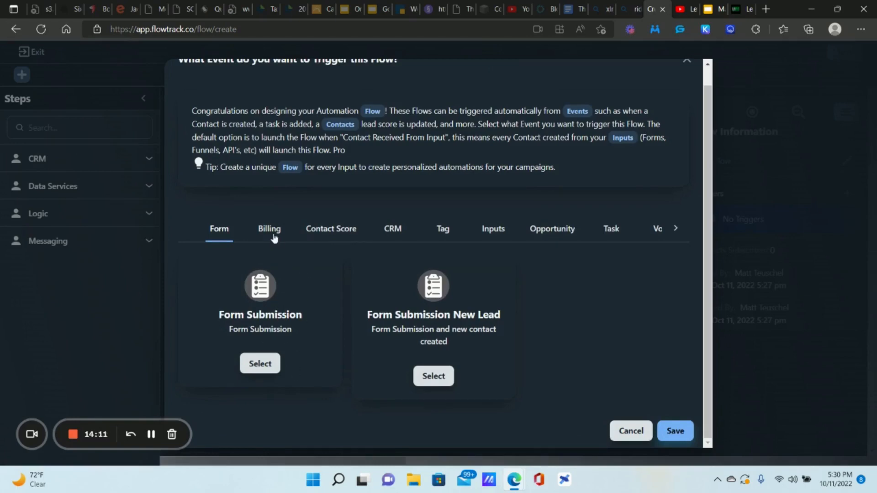
# Step: Examine the CRM, Inputs and Opportunity events that can trigger the flow, and close the trigger selection without choosing one
pyautogui.click(397, 232)
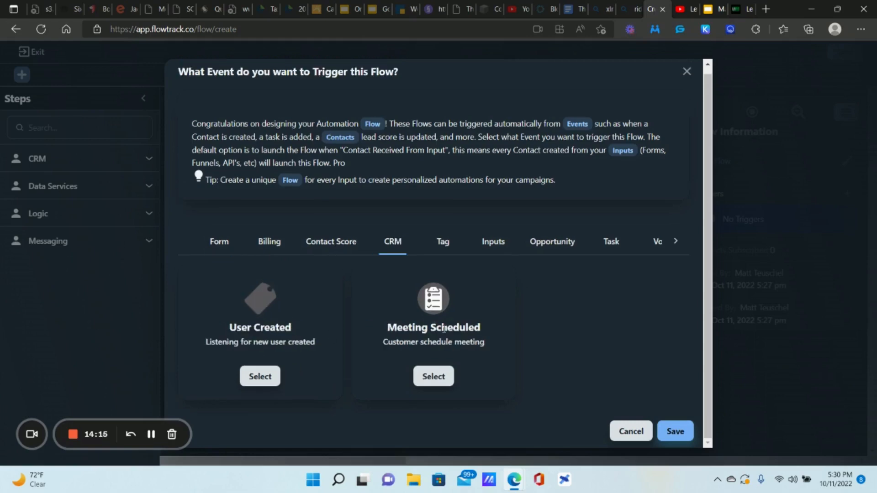
pyautogui.click(500, 246)
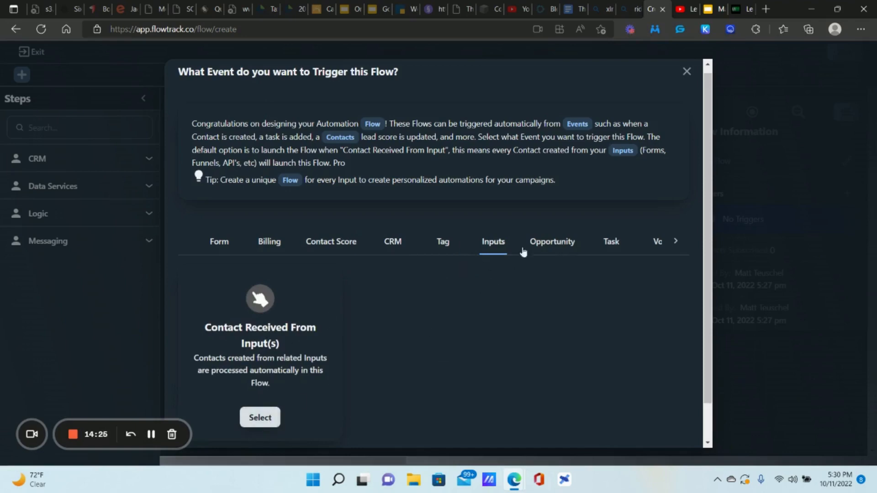
pyautogui.click(568, 243)
pyautogui.scroll(-3, 574, 274)
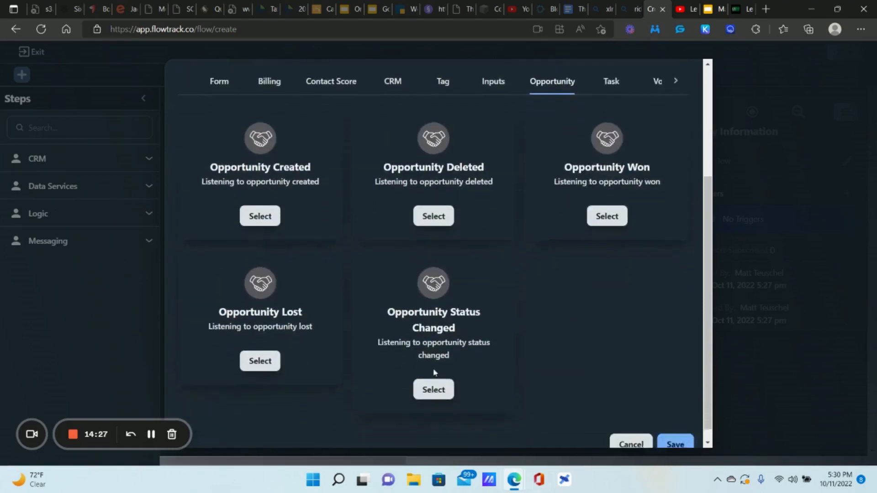
pyautogui.scroll(3, 547, 315)
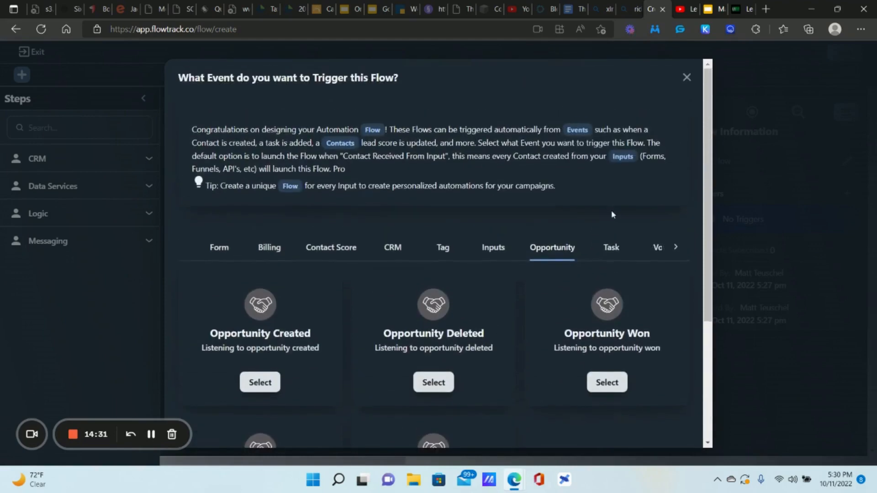
pyautogui.click(675, 247)
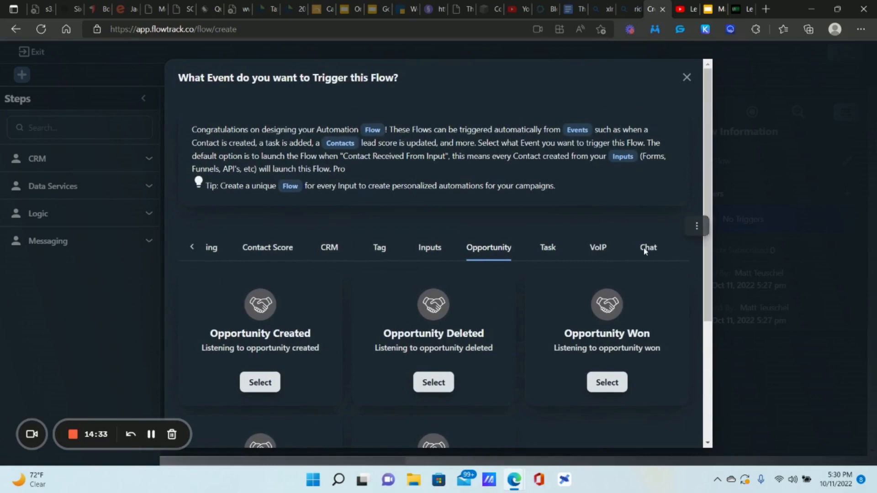
pyautogui.click(687, 78)
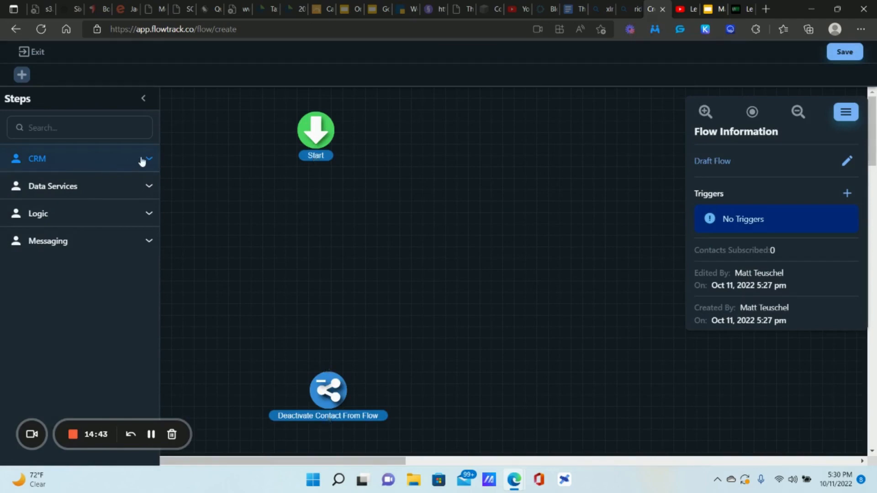
# Step: Examine the Data Services steps available for the flow, such as webhooks, Custom API and Add / Remove Tag
pyautogui.click(90, 218)
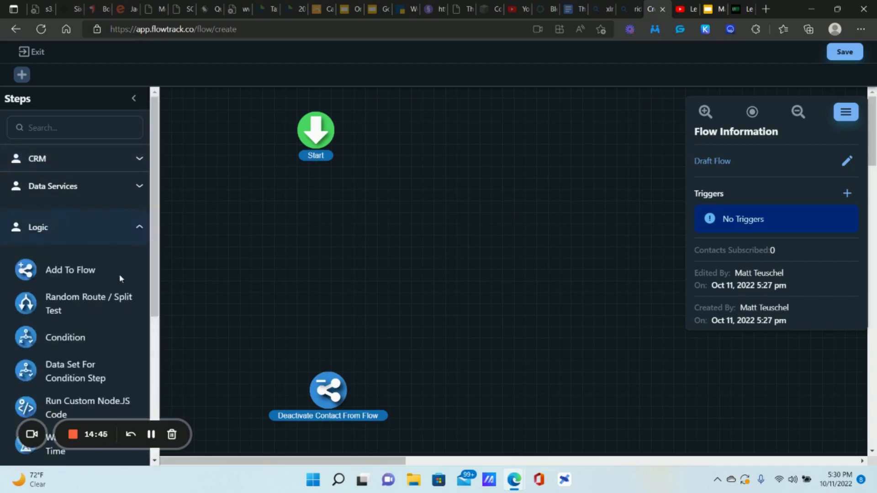
pyautogui.click(82, 196)
pyautogui.scroll(-3, 107, 221)
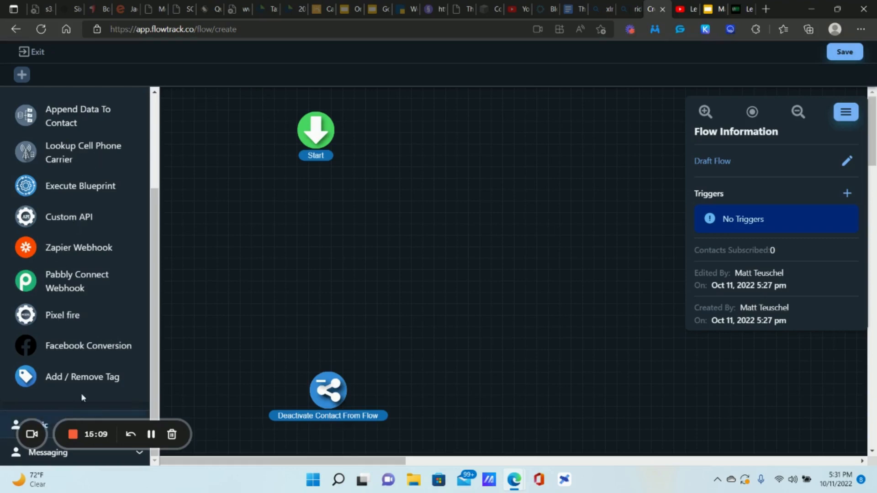
pyautogui.scroll(2, 89, 204)
pyautogui.scroll(-2, 75, 338)
pyautogui.scroll(3, 64, 187)
pyautogui.click(65, 196)
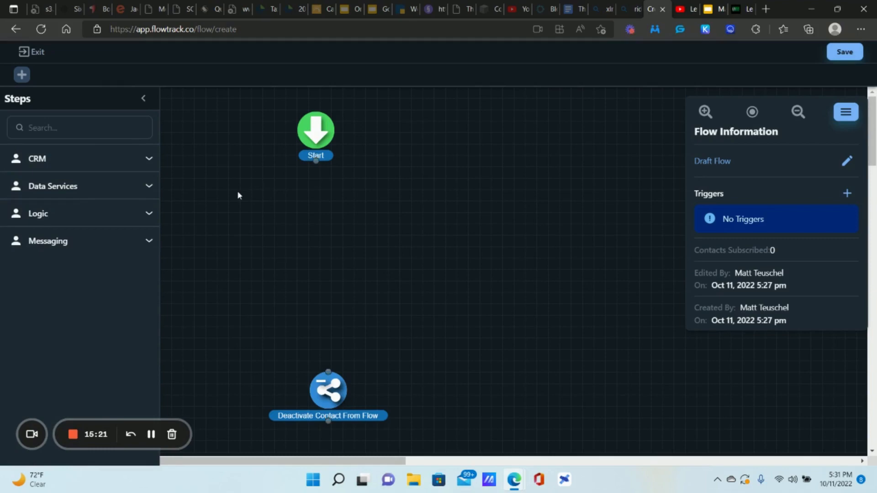
# Step: Examine the CRM steps available for the flow, from Add example contact to Order Product/Subscription
pyautogui.click(137, 162)
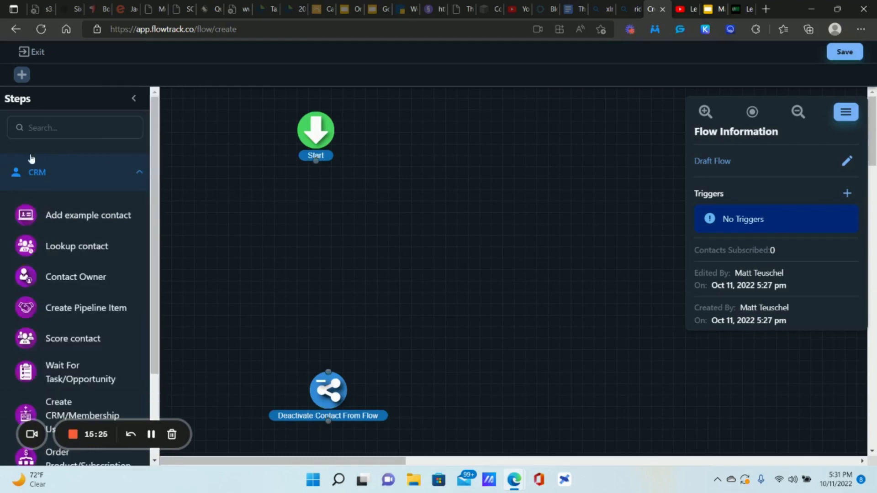
pyautogui.scroll(-2, 81, 195)
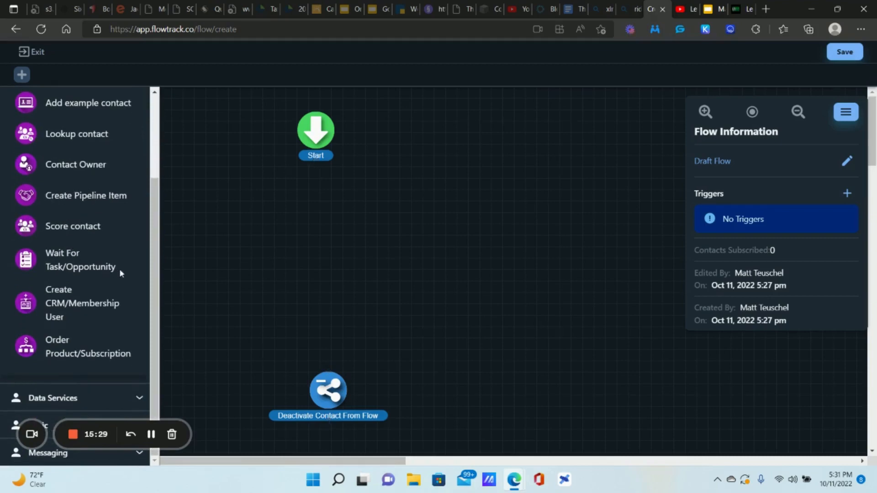
pyautogui.scroll(2, 86, 323)
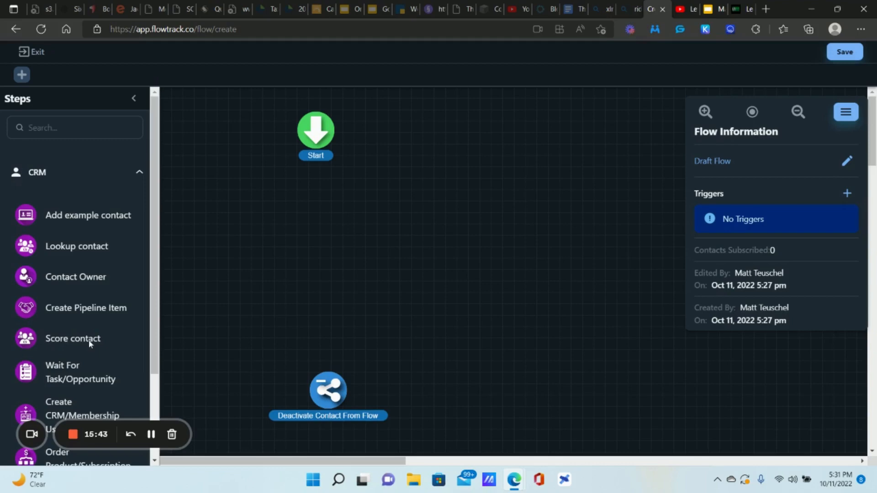
pyautogui.click(141, 172)
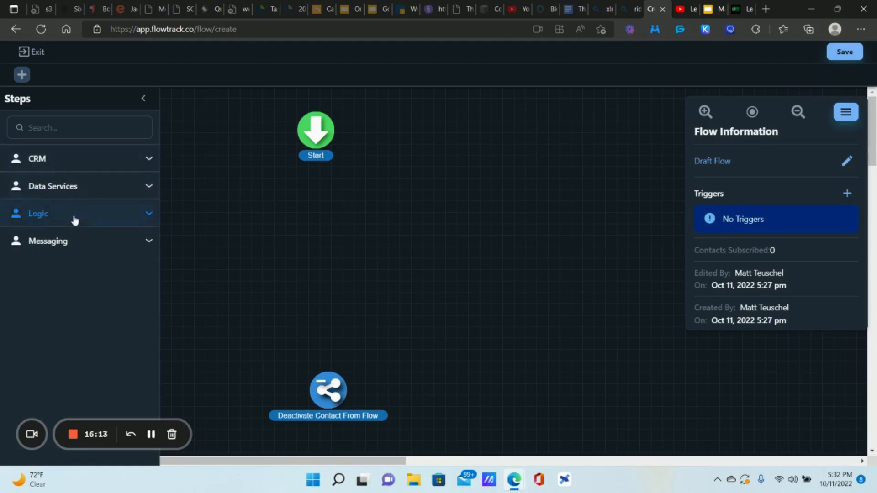
# Step: Examine the Logic steps available for the flow, from Add To Flow to Wait For SMS Reply
pyautogui.click(136, 217)
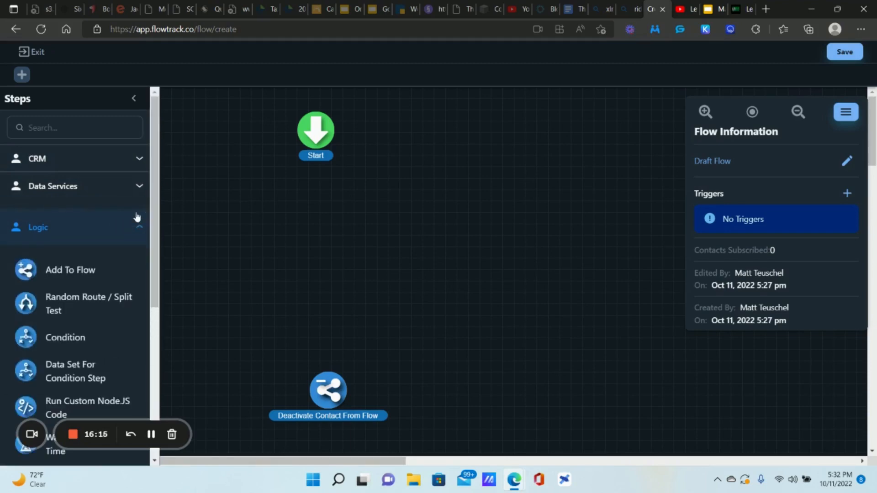
pyautogui.scroll(-2, 95, 194)
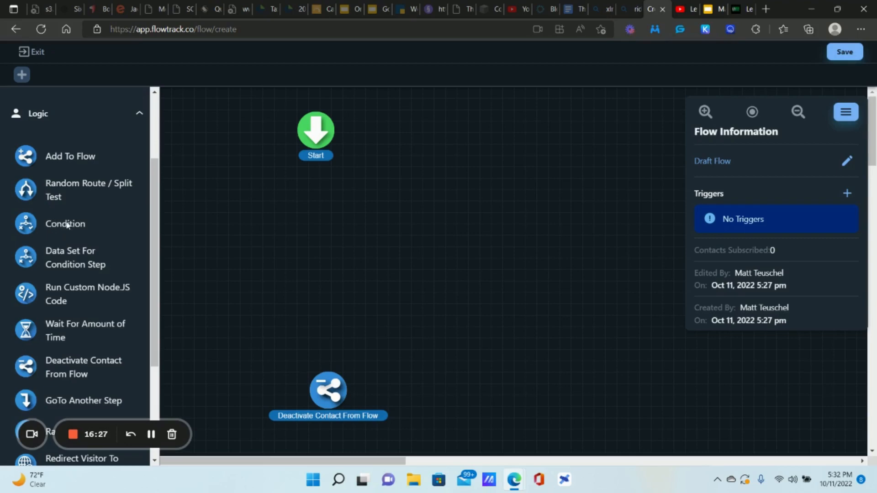
pyautogui.scroll(-4, 100, 194)
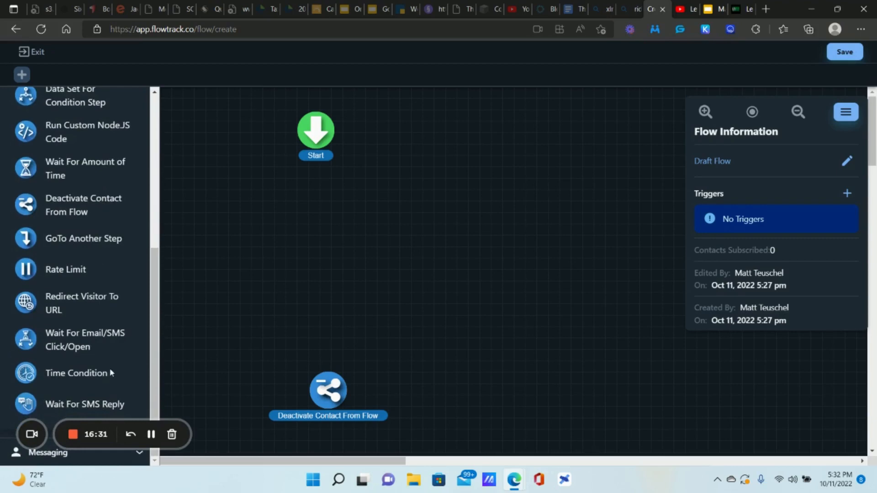
pyautogui.scroll(6, 69, 166)
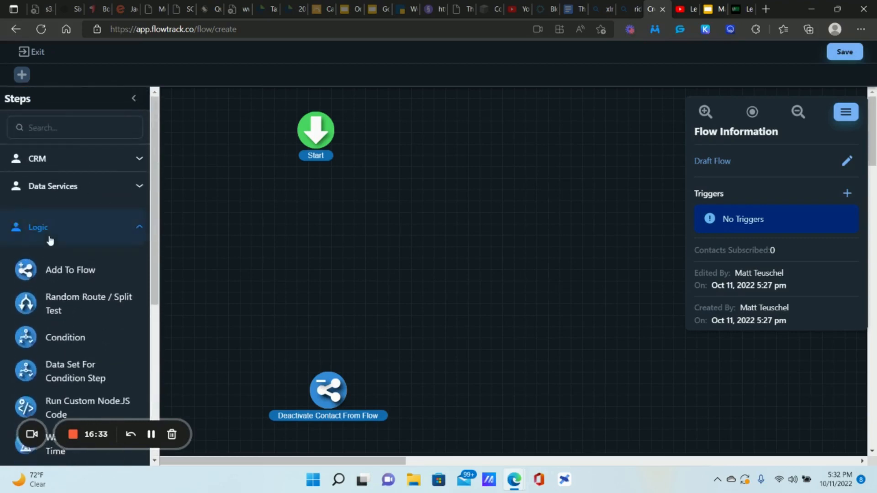
pyautogui.click(48, 233)
# Step: Add a Send Email messaging step just below Start and open its email content in the Visual Email Builder
pyautogui.click(64, 244)
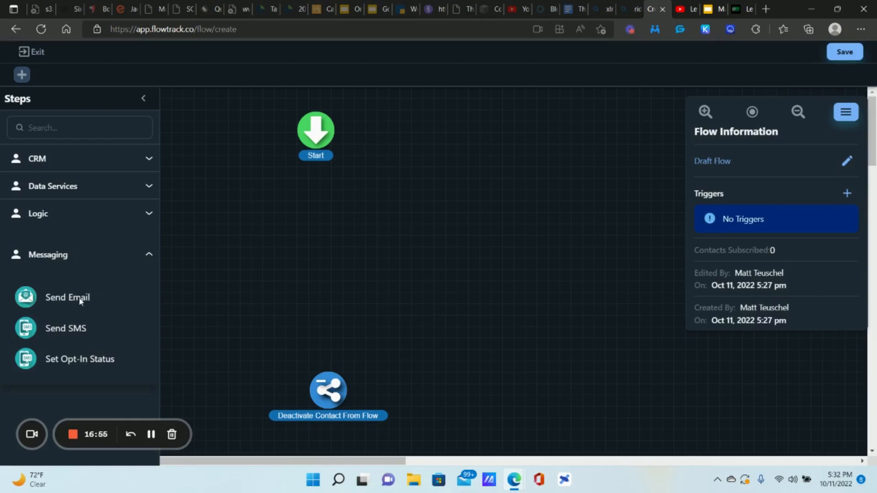
pyautogui.moveTo(66, 297); pyautogui.dragTo(311, 179)
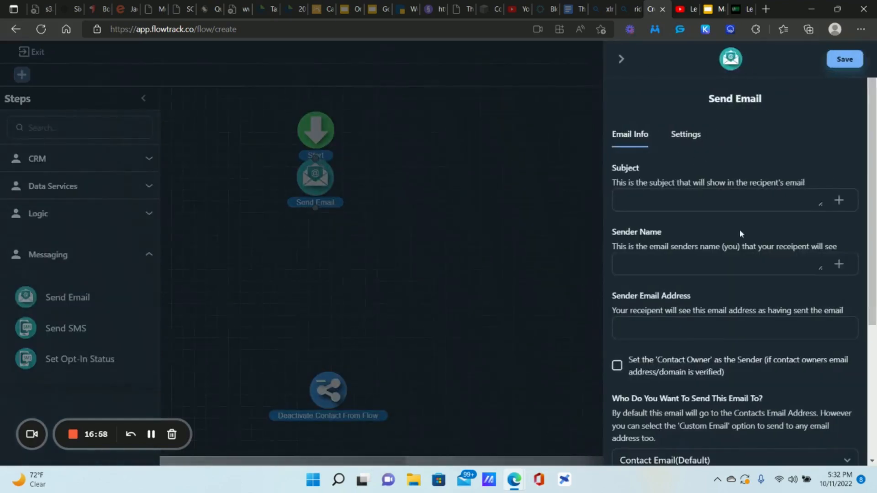
pyautogui.scroll(-5, 773, 409)
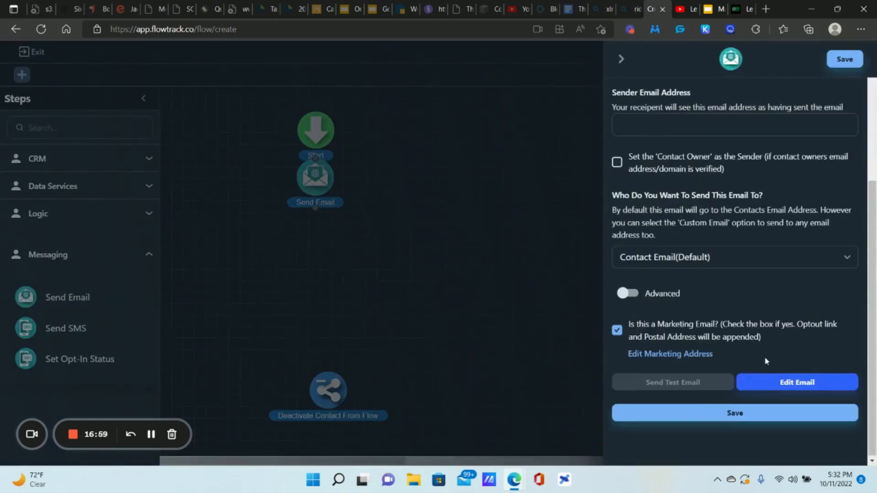
pyautogui.click(795, 383)
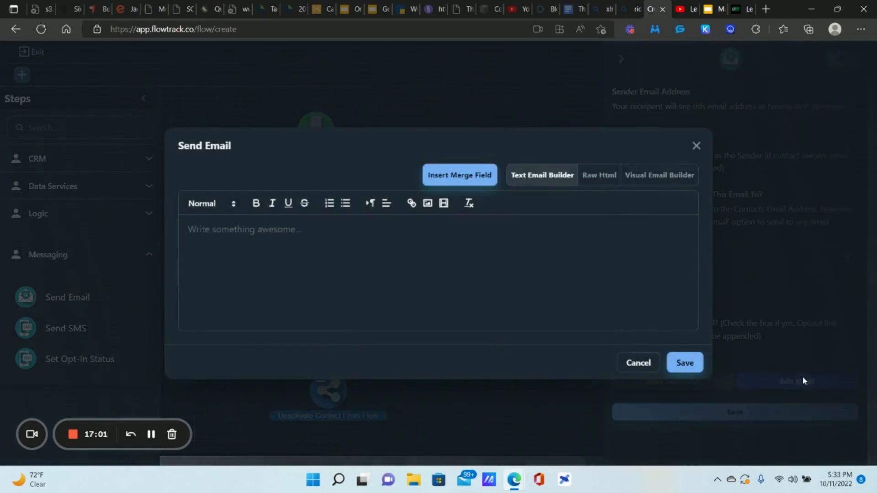
pyautogui.click(661, 177)
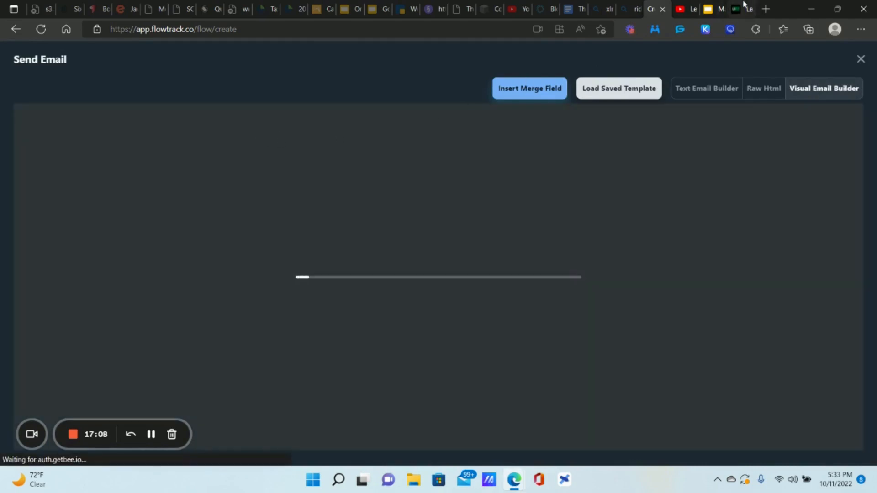
# Step: Switch to GoHighLevel and examine the email templates in its Marketing area
pyautogui.click(735, 8)
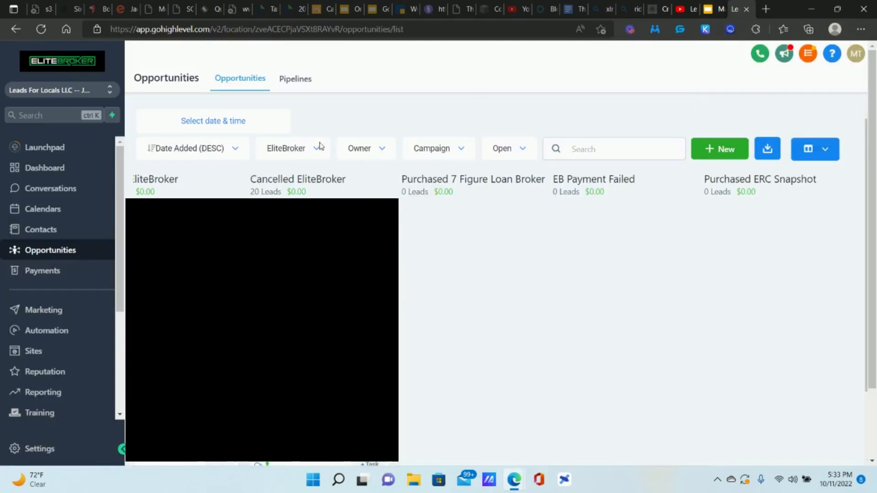
pyautogui.click(46, 309)
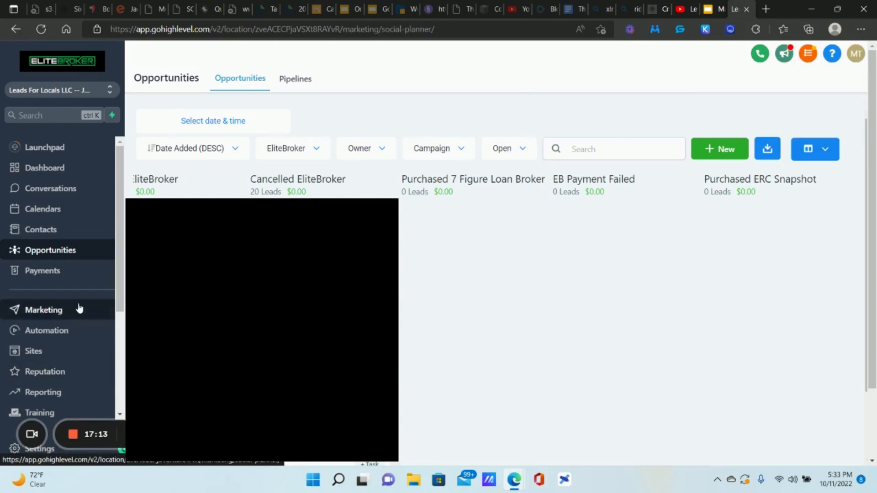
pyautogui.moveTo(286, 78)
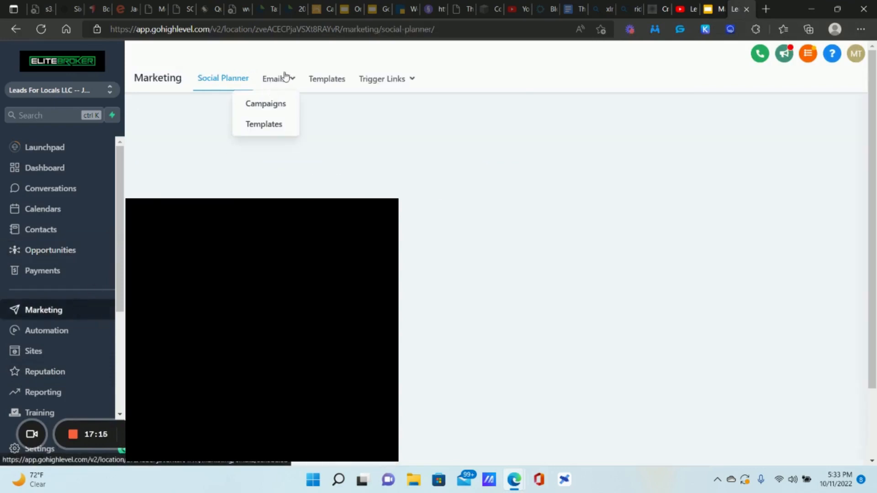
pyautogui.click(272, 125)
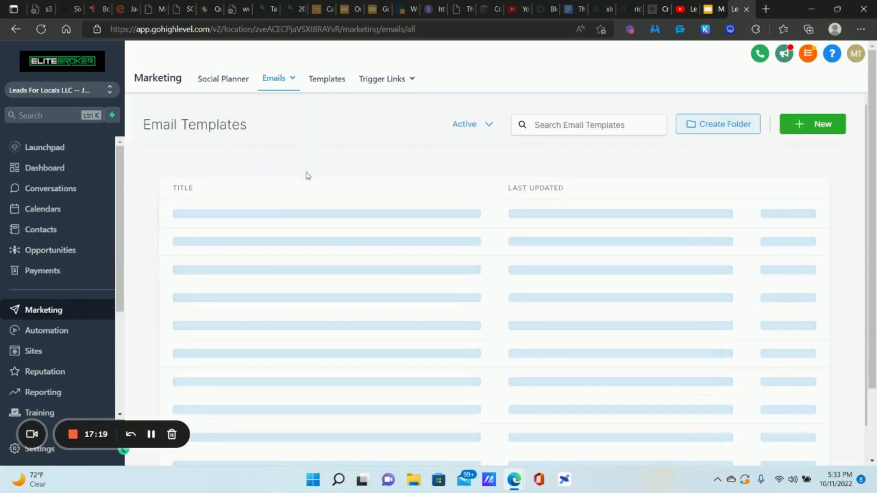
pyautogui.scroll(-3, 338, 320)
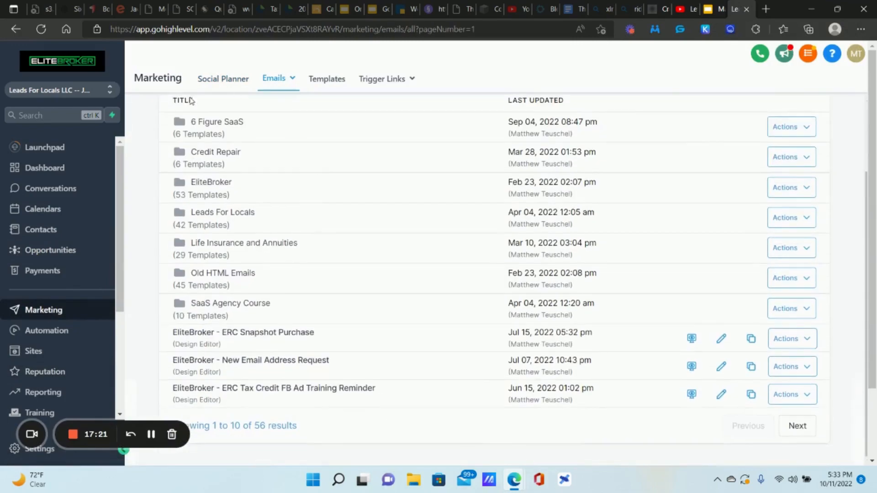
pyautogui.scroll(3, 387, 272)
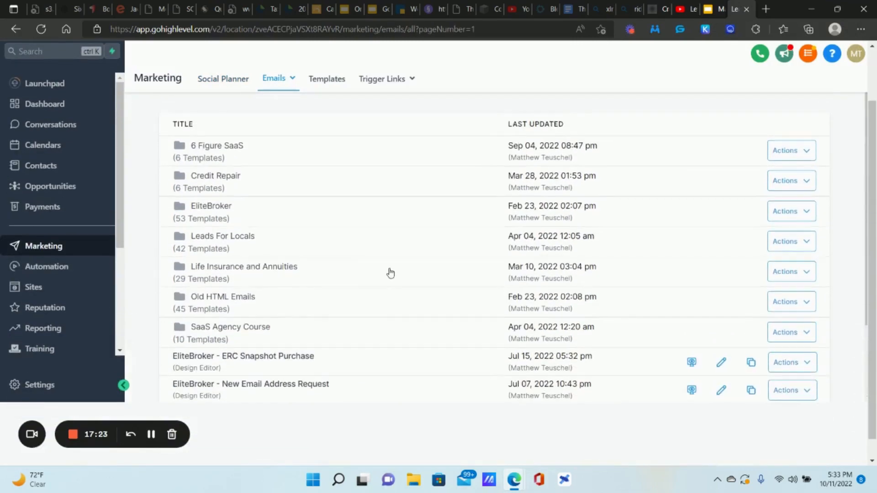
pyautogui.scroll(2, 331, 213)
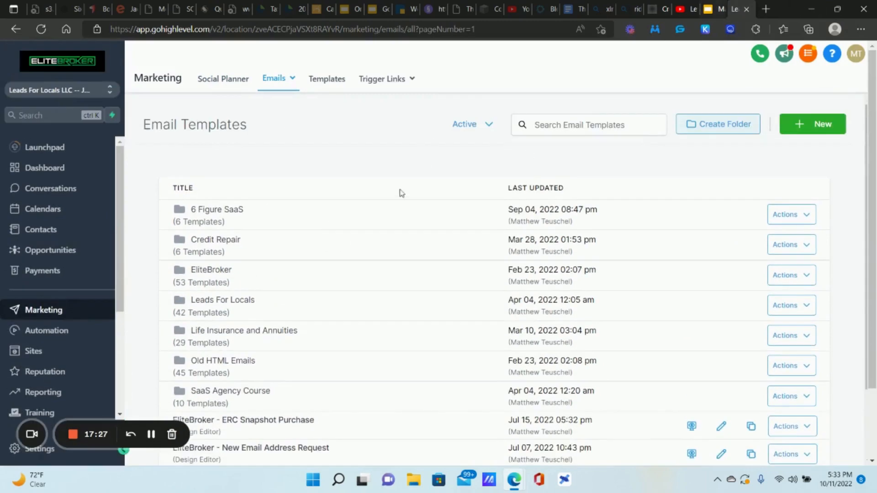
# Step: Return to FlowTrack, try adding and selecting a second text block in the email, and close the email builder without saving
pyautogui.click(661, 5)
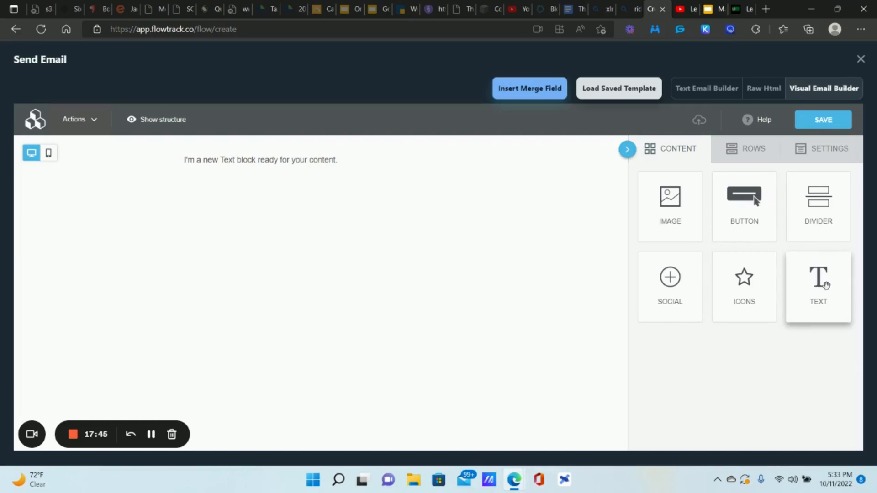
pyautogui.moveTo(818, 286); pyautogui.dragTo(362, 205)
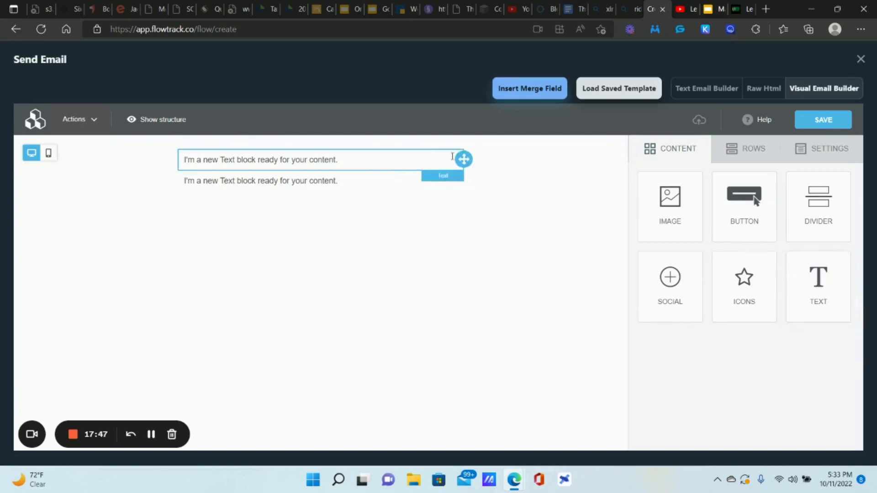
pyautogui.click(294, 181)
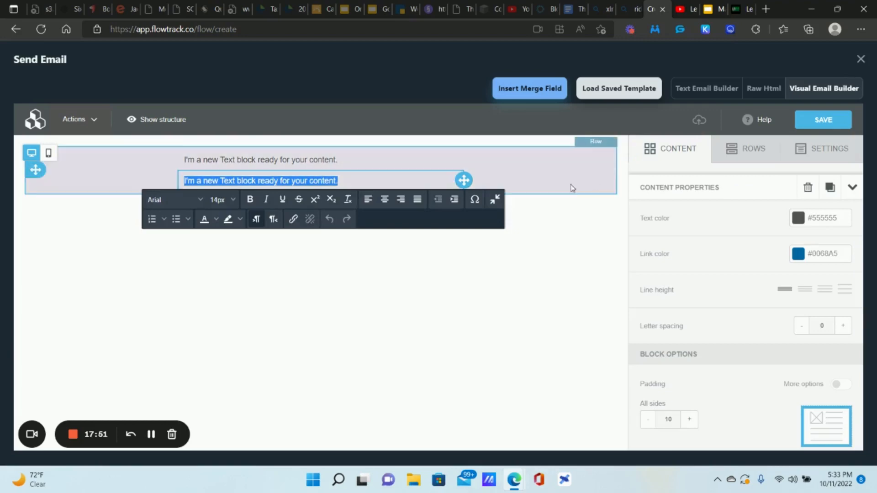
pyautogui.click(556, 134)
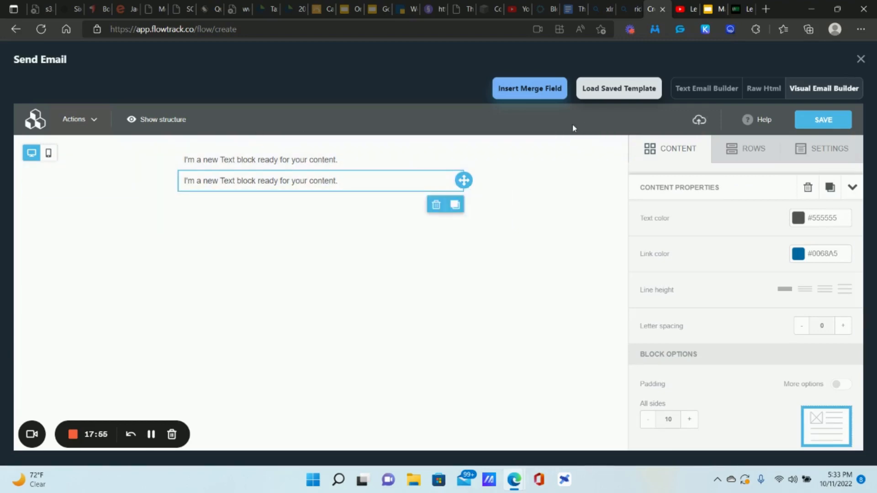
pyautogui.click(861, 60)
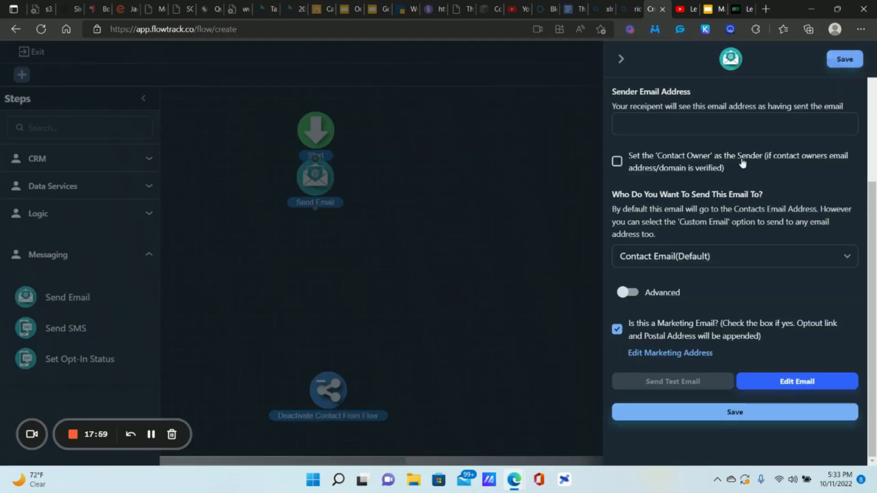
# Step: Examine the Send Email step's information fields and the merge field categories available for its subject
pyautogui.scroll(5, 741, 166)
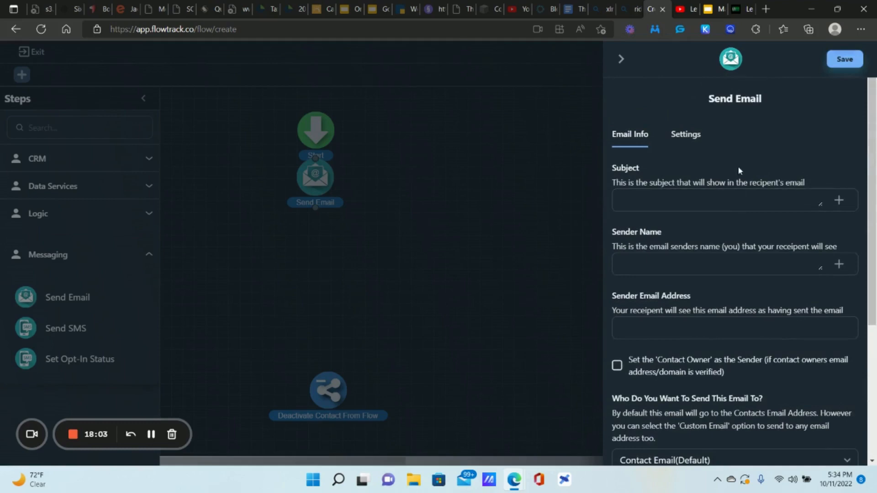
pyautogui.click(845, 206)
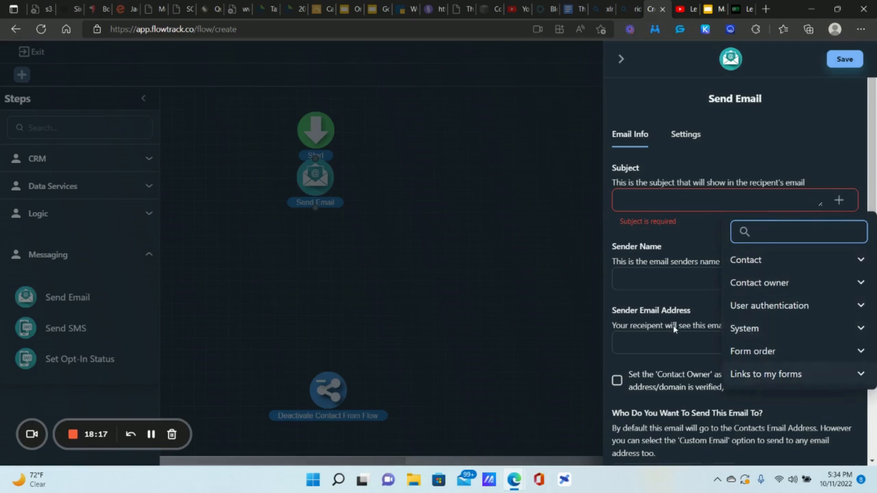
pyautogui.click(705, 226)
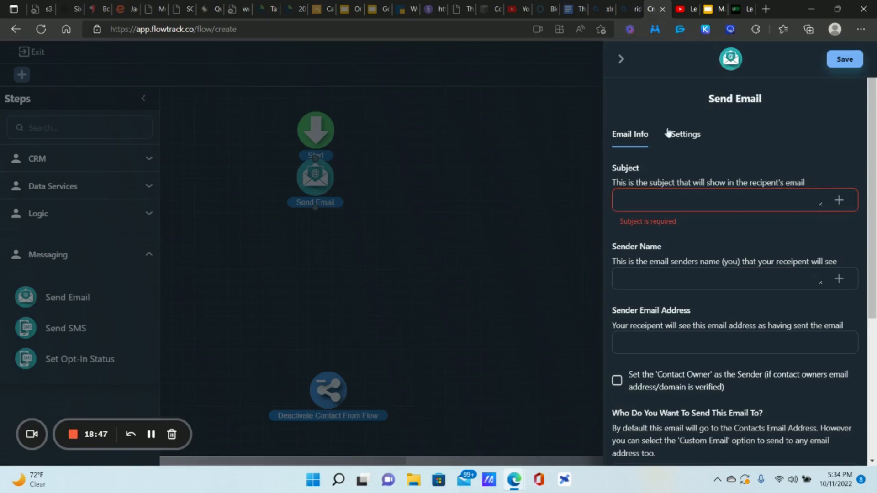
# Step: Close the Send Email step's settings and exit the flow without saving its changes
pyautogui.click(620, 59)
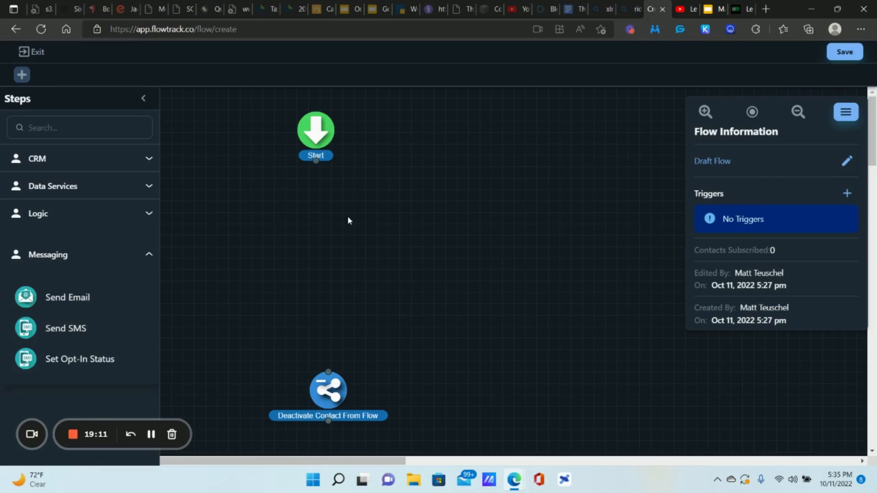
pyautogui.click(34, 53)
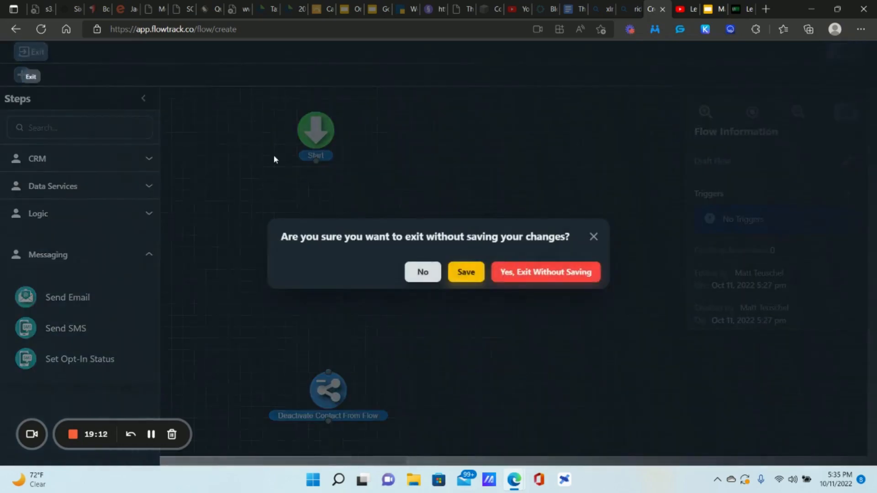
pyautogui.click(555, 274)
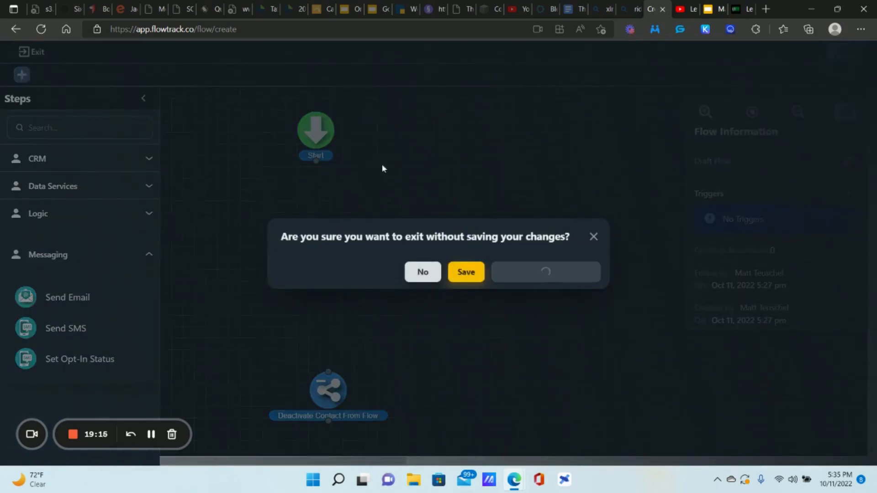